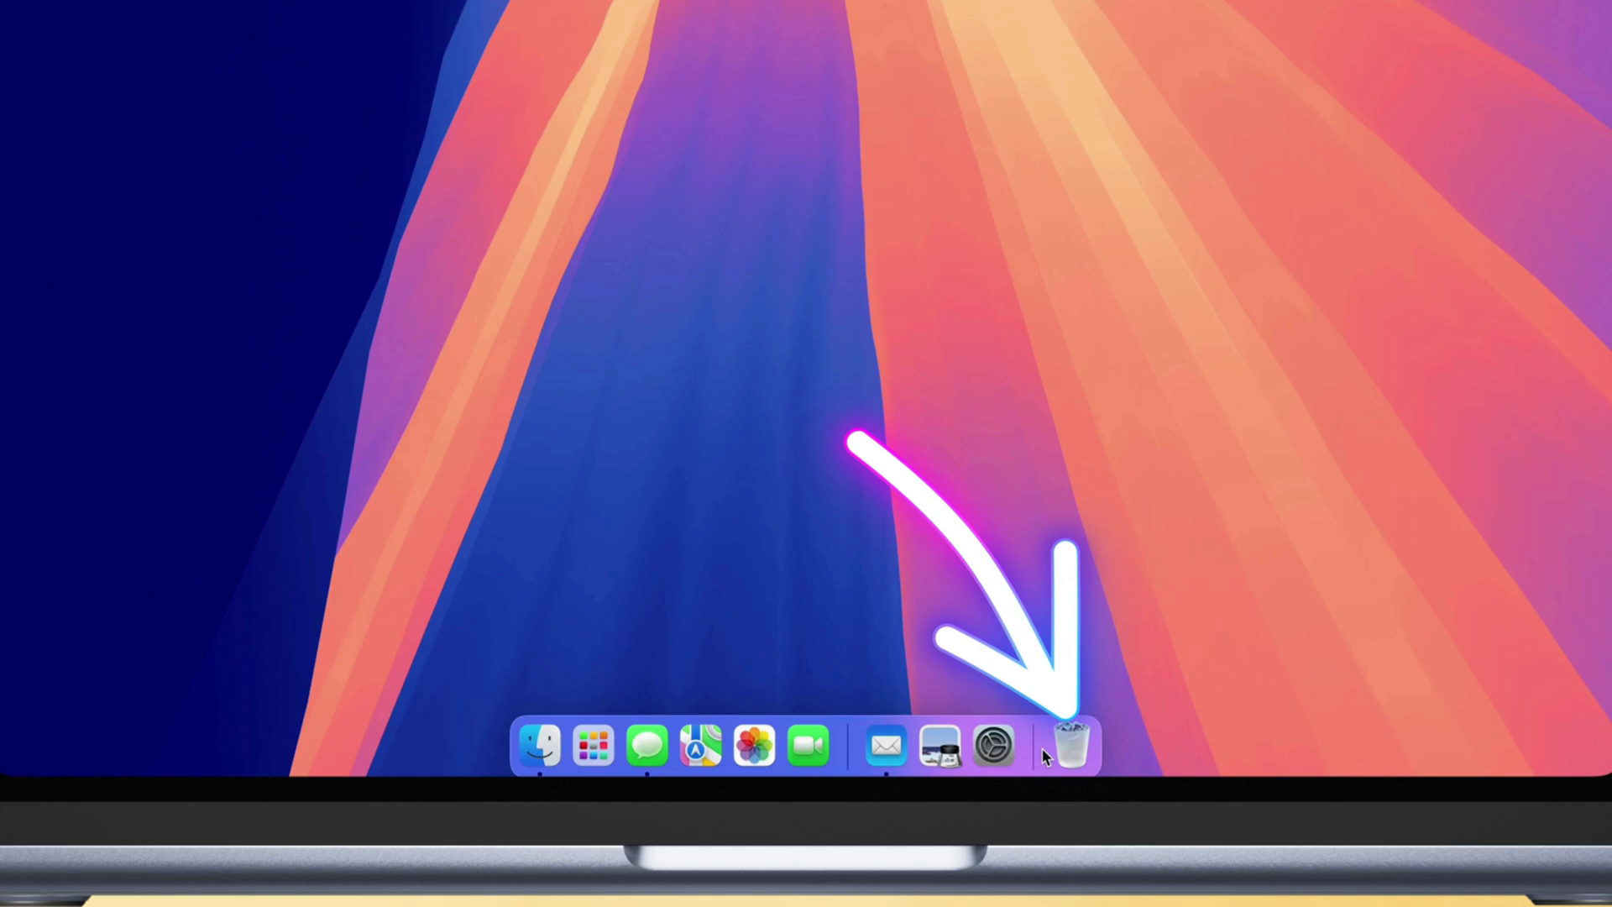
- Empty the Bin from the Dock, permanently erasing all its items
click(1065, 746)
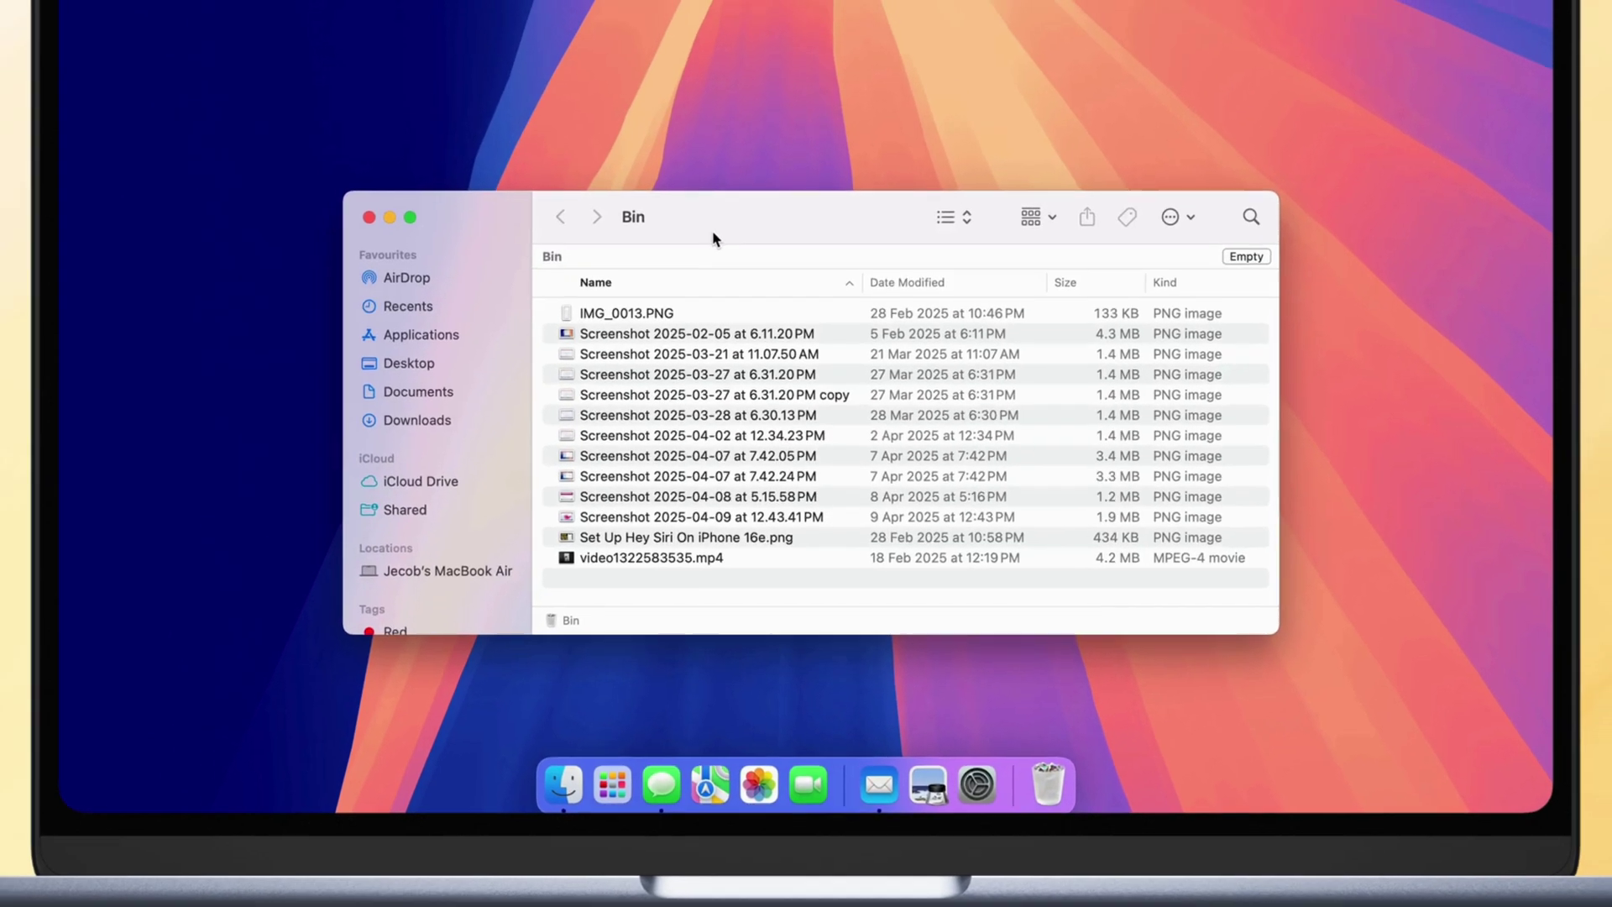
mouse_move(631, 111)
mouse_down()
mouse_move(651, 231)
mouse_move(656, 201)
mouse_up()
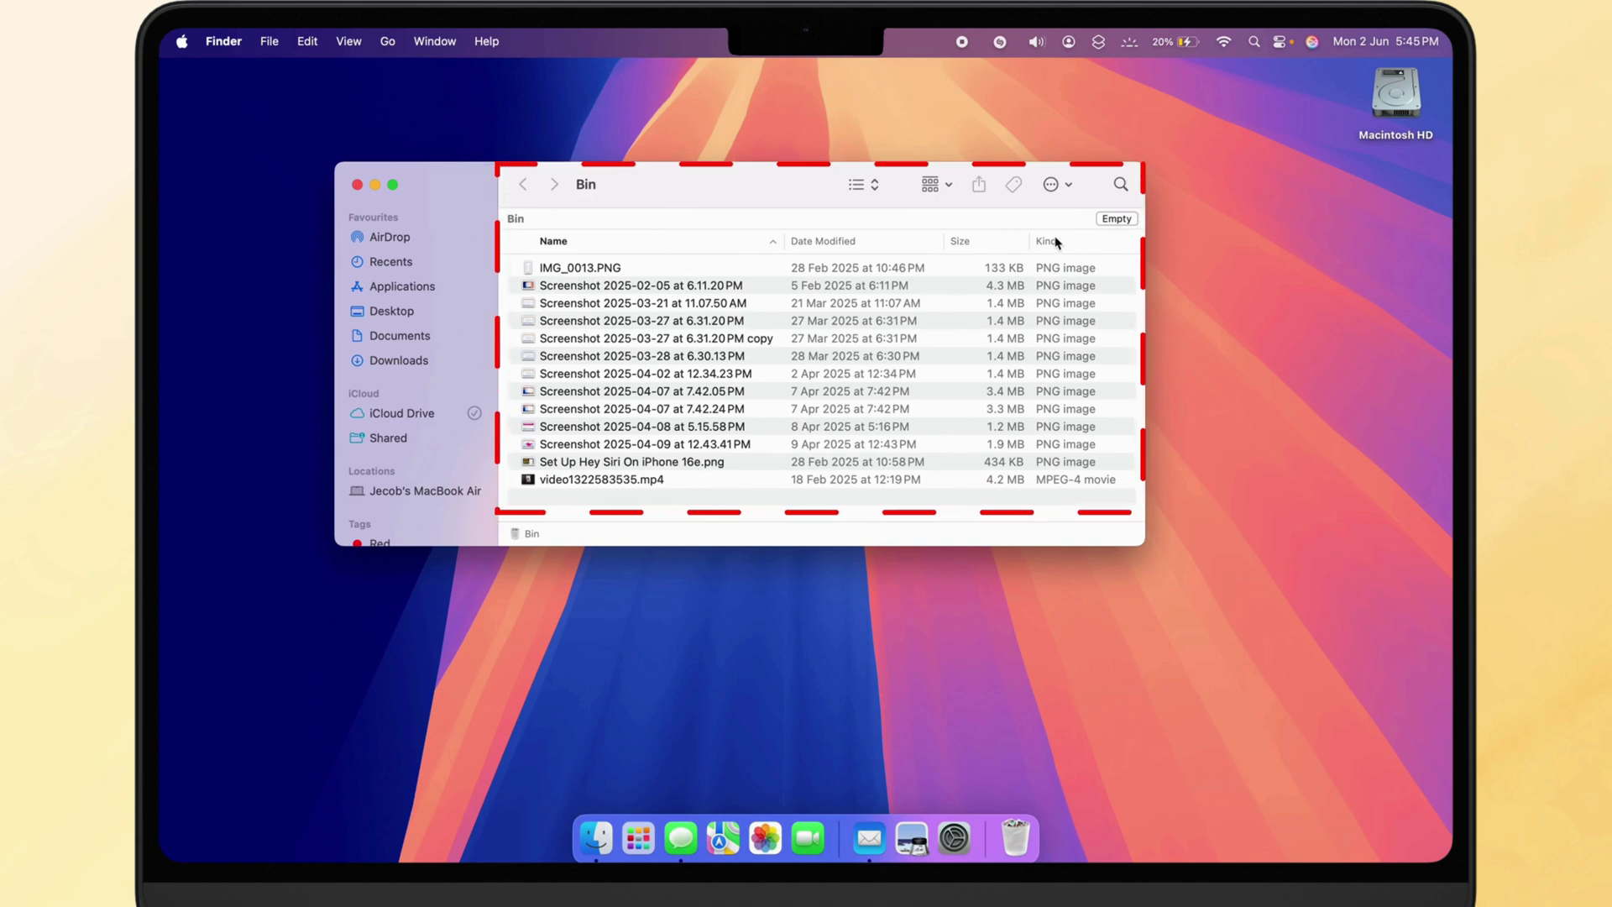
click(1115, 217)
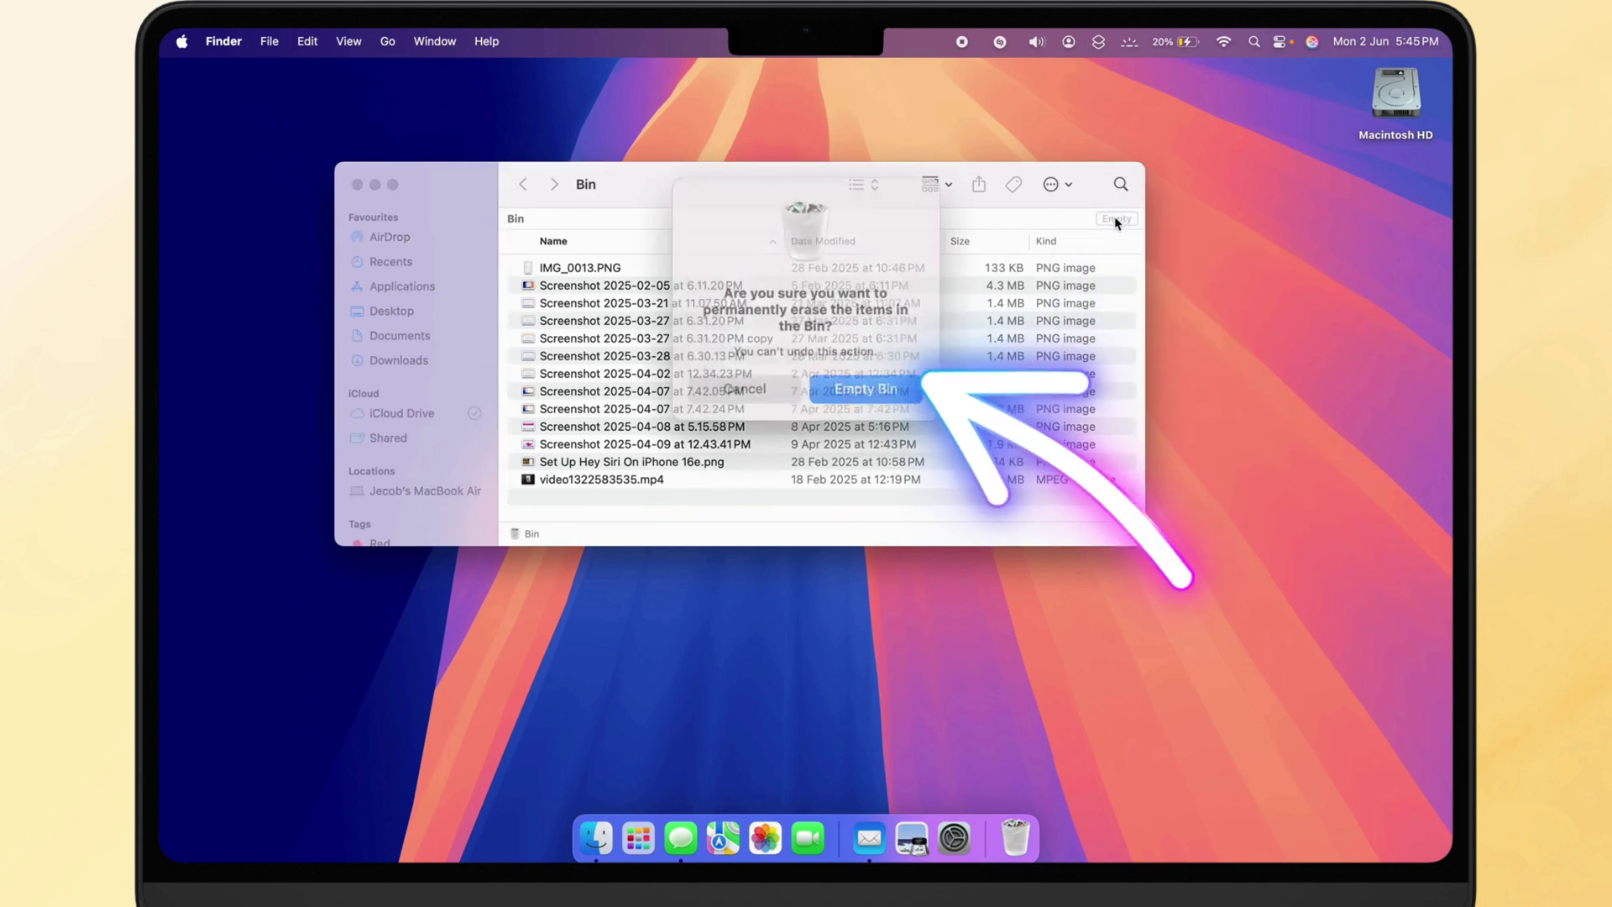
click(858, 376)
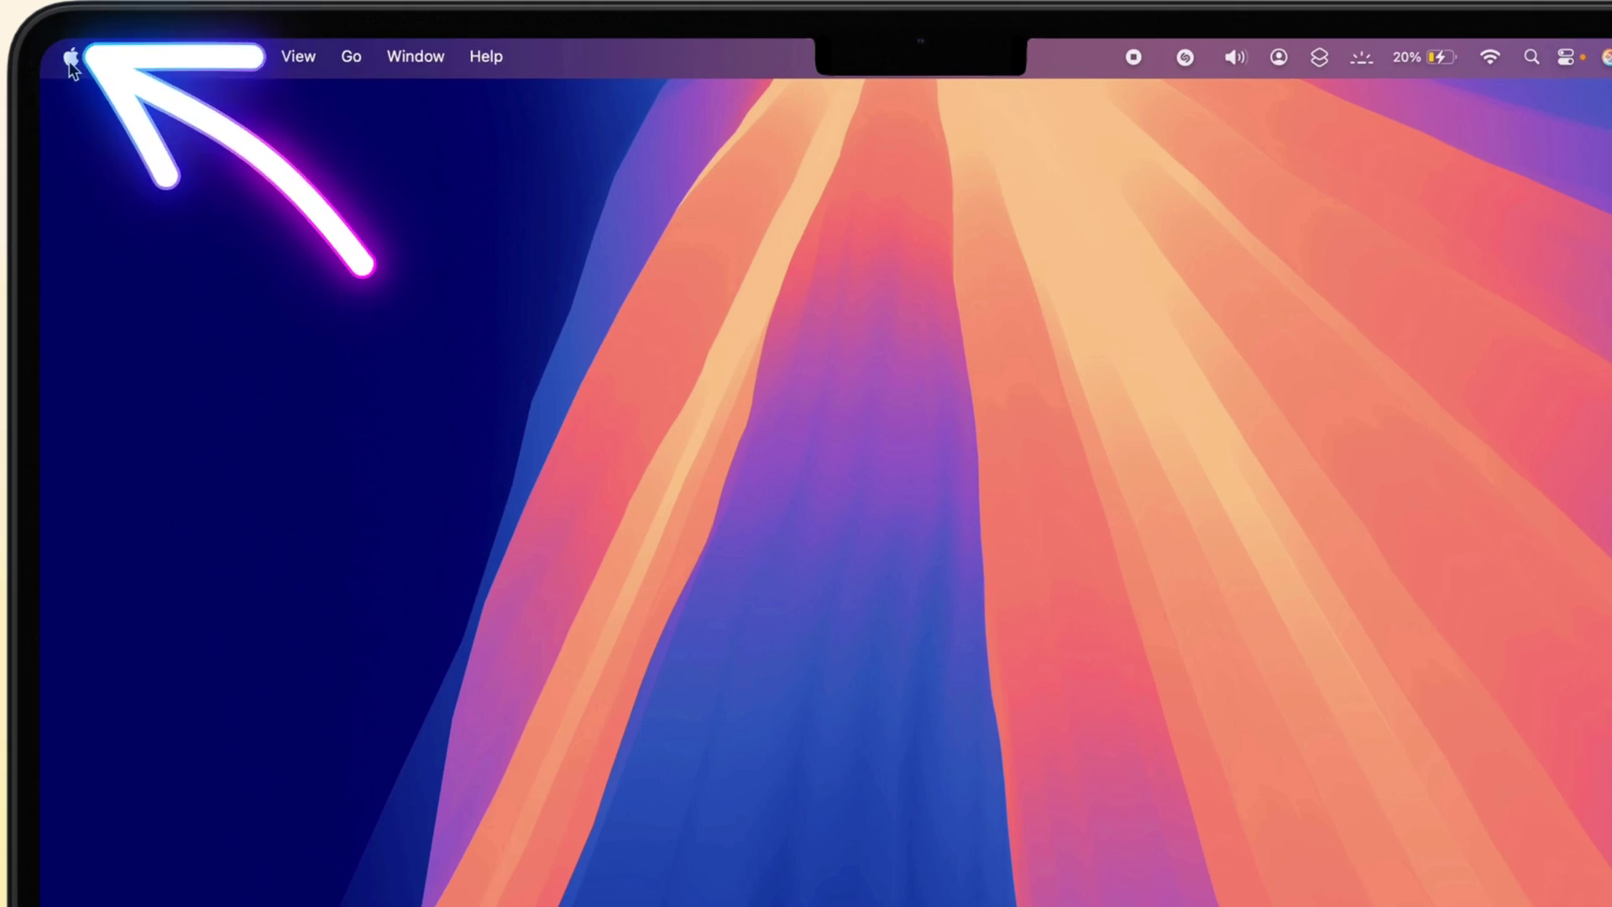
- In Users & Groups, allow Guest User to connect to shared folders, authorising with the admin password
click(72, 58)
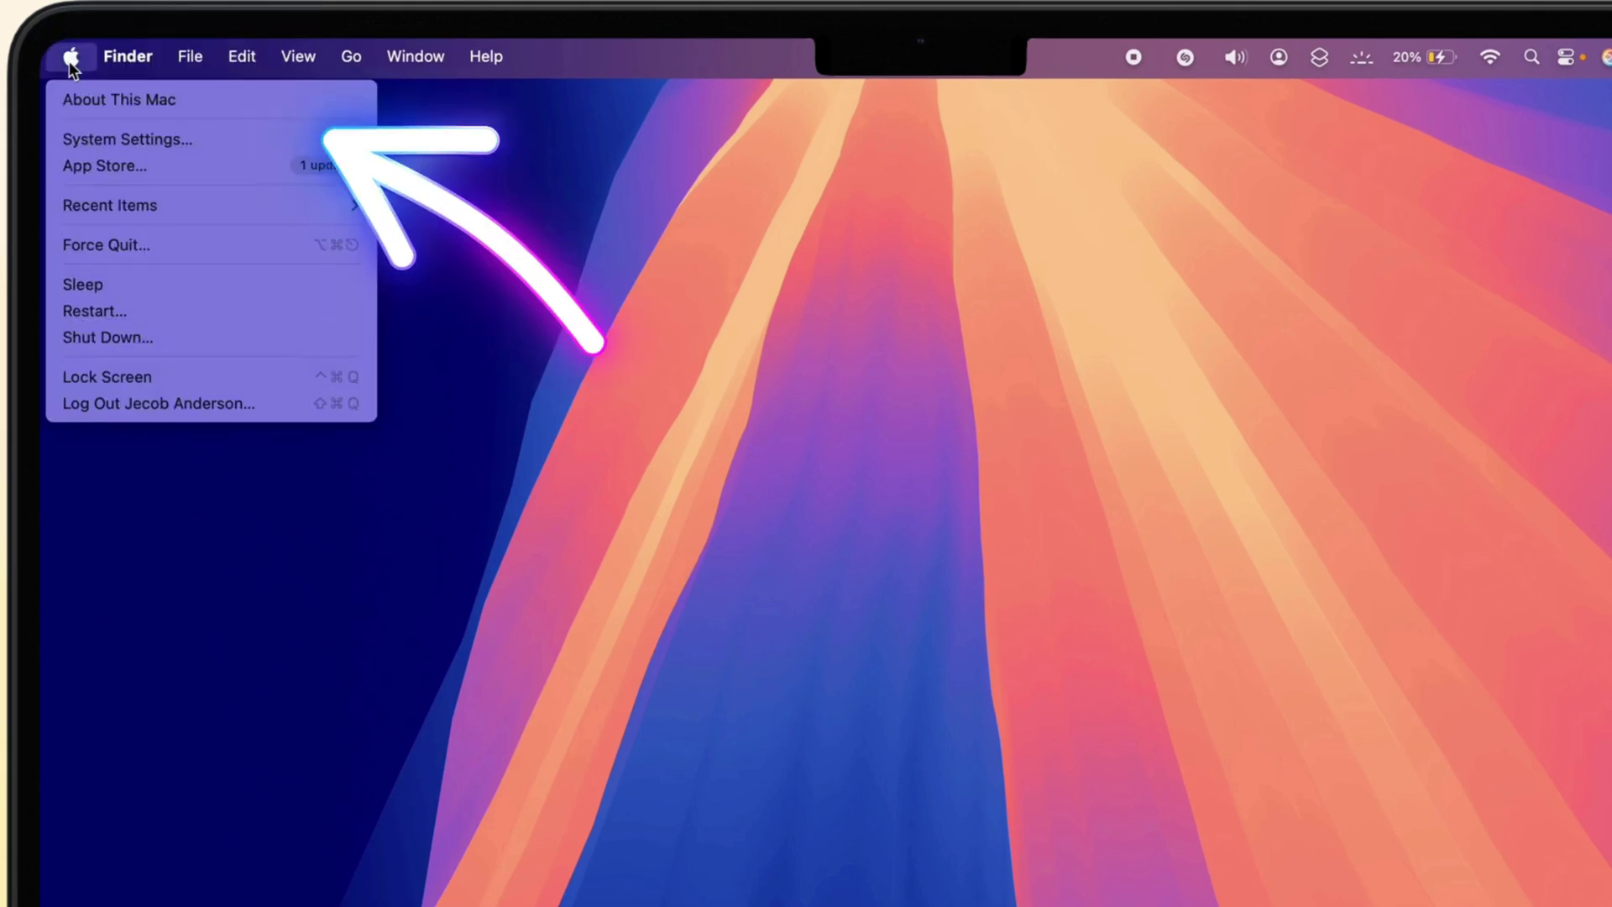
click(120, 144)
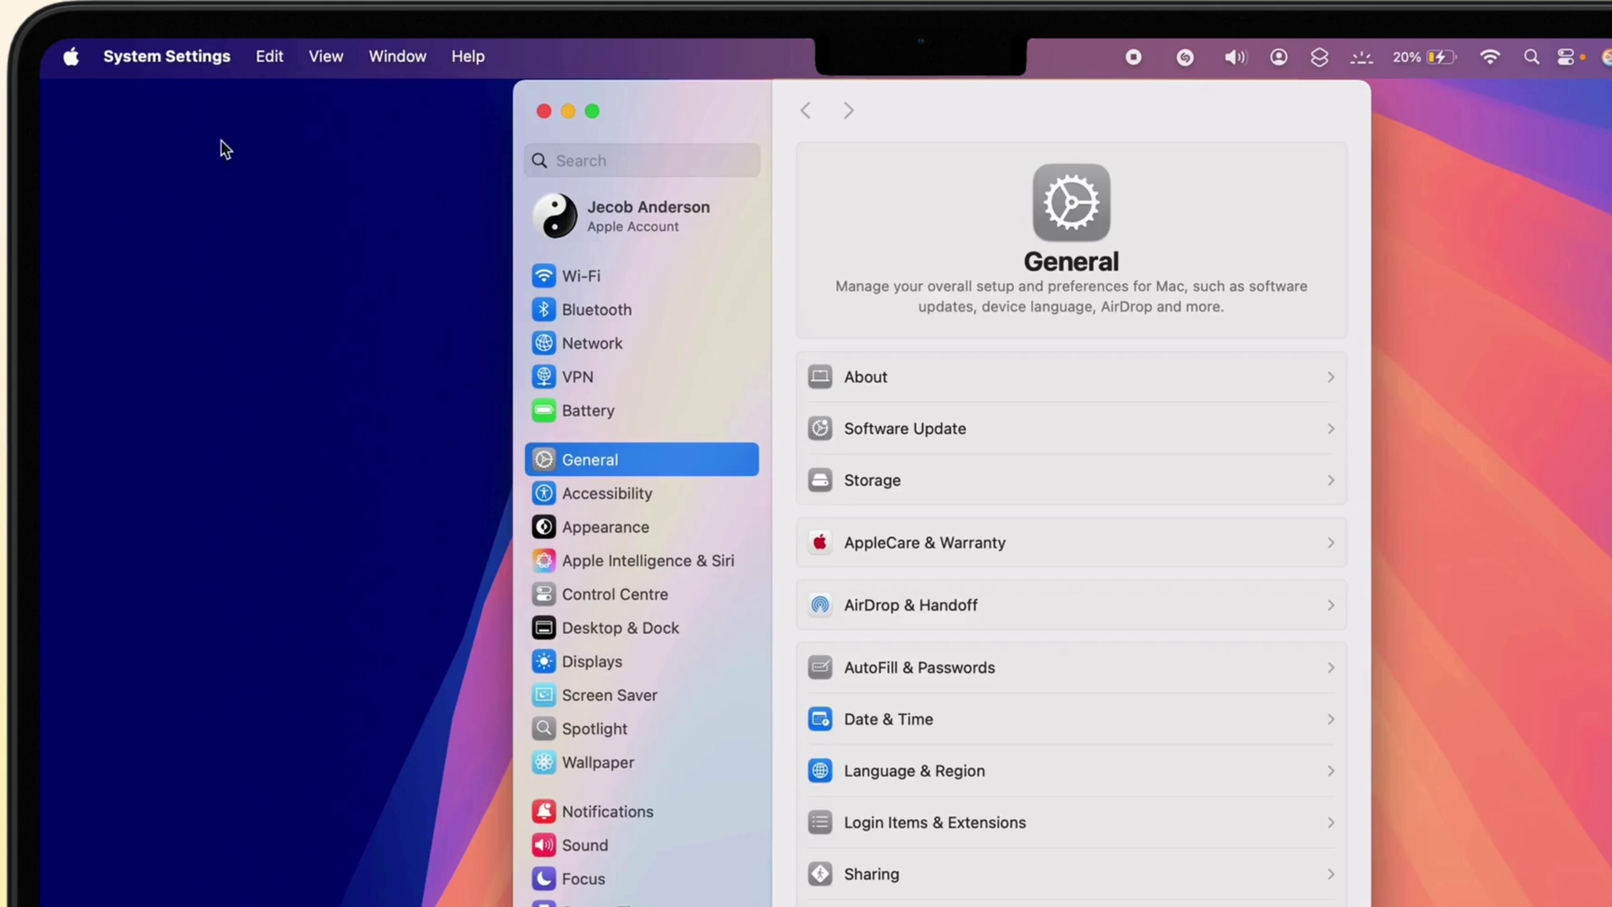
scroll(423, 59, up, 2)
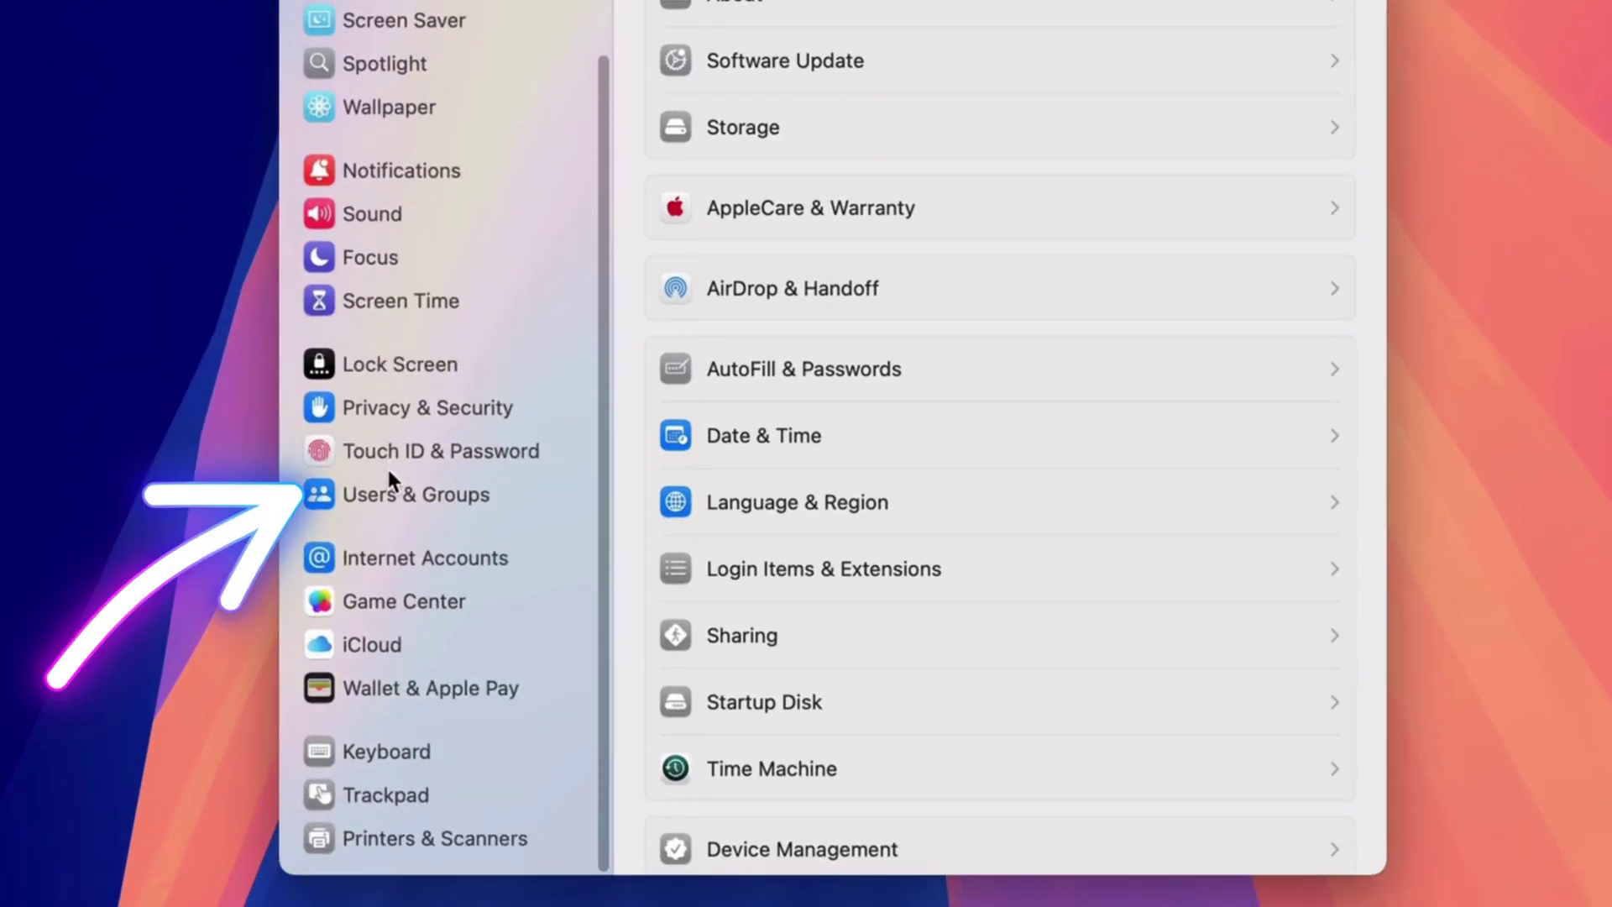
click(413, 494)
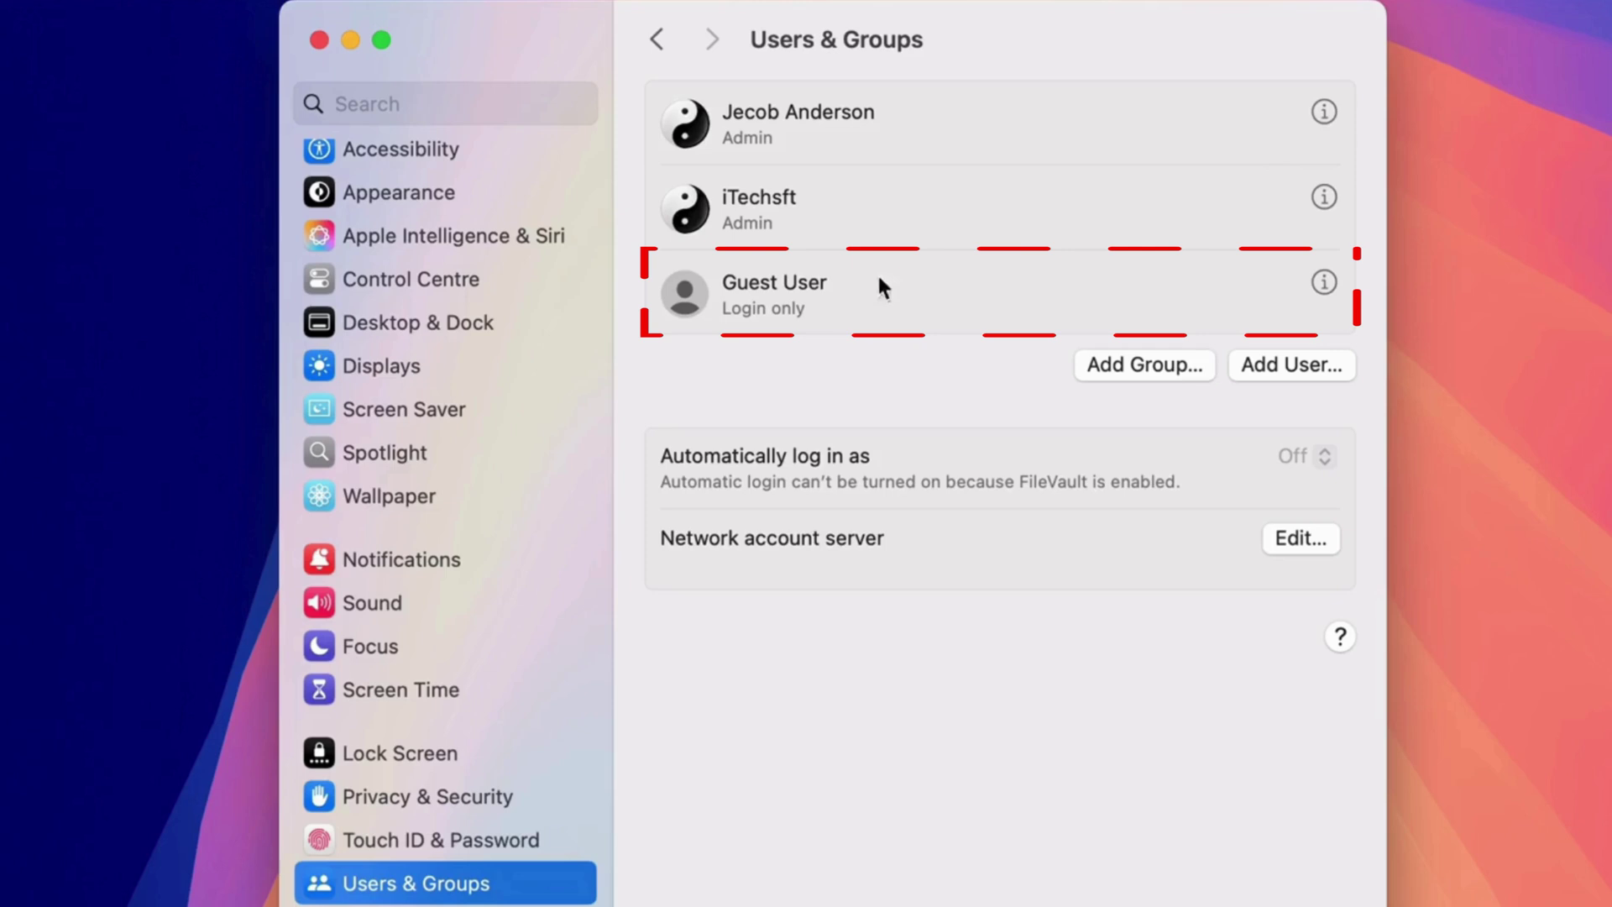
click(1324, 283)
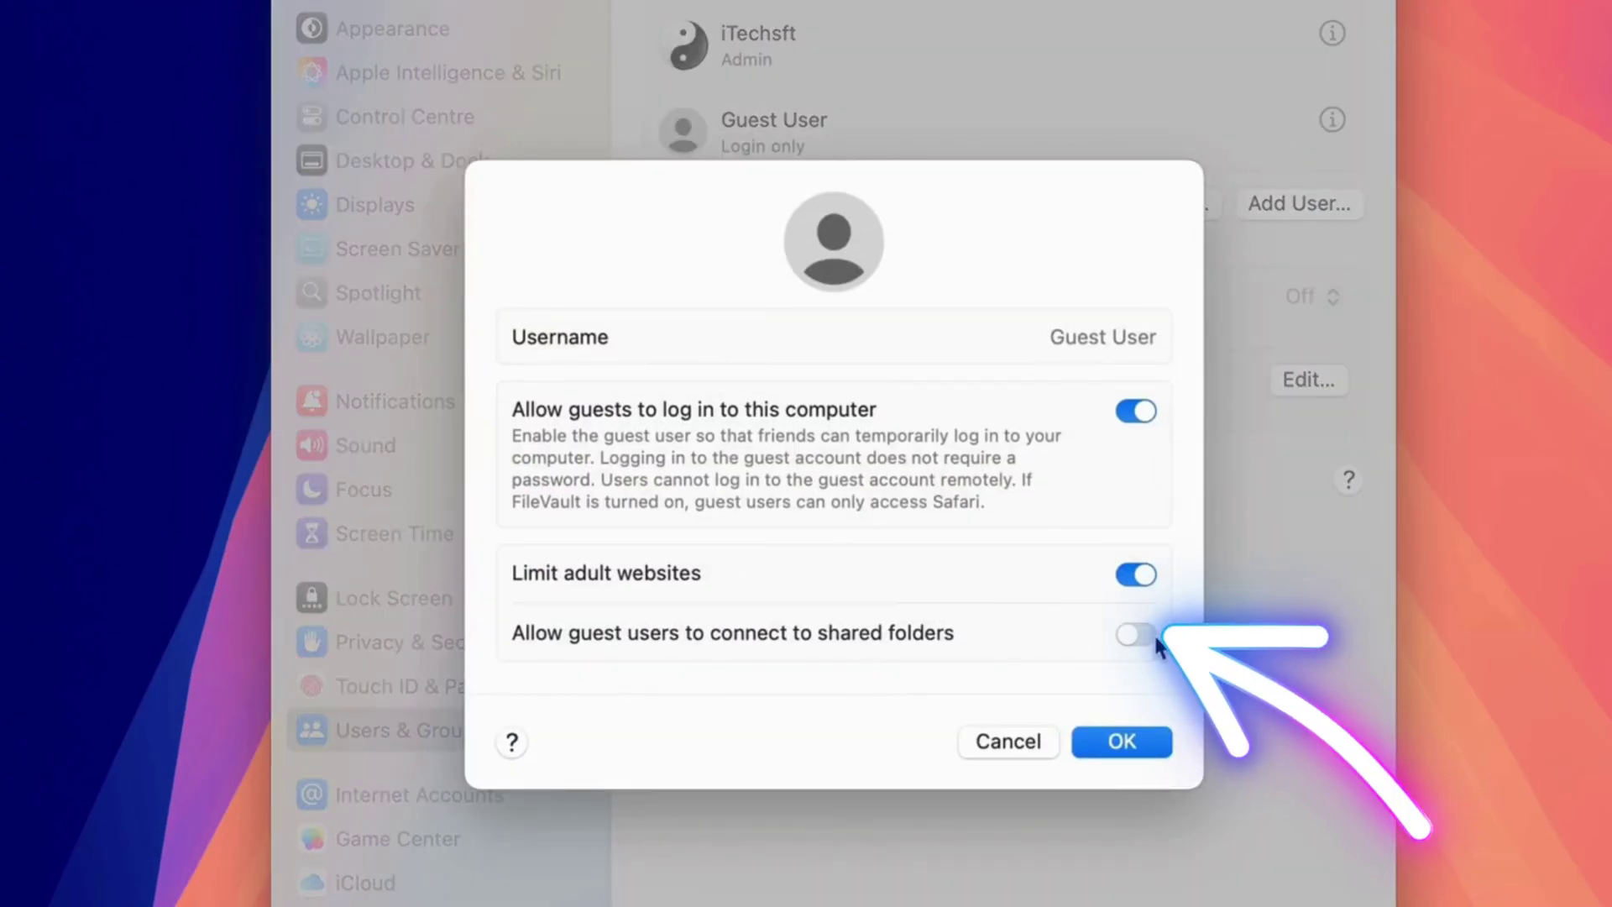
click(1129, 632)
text(•)
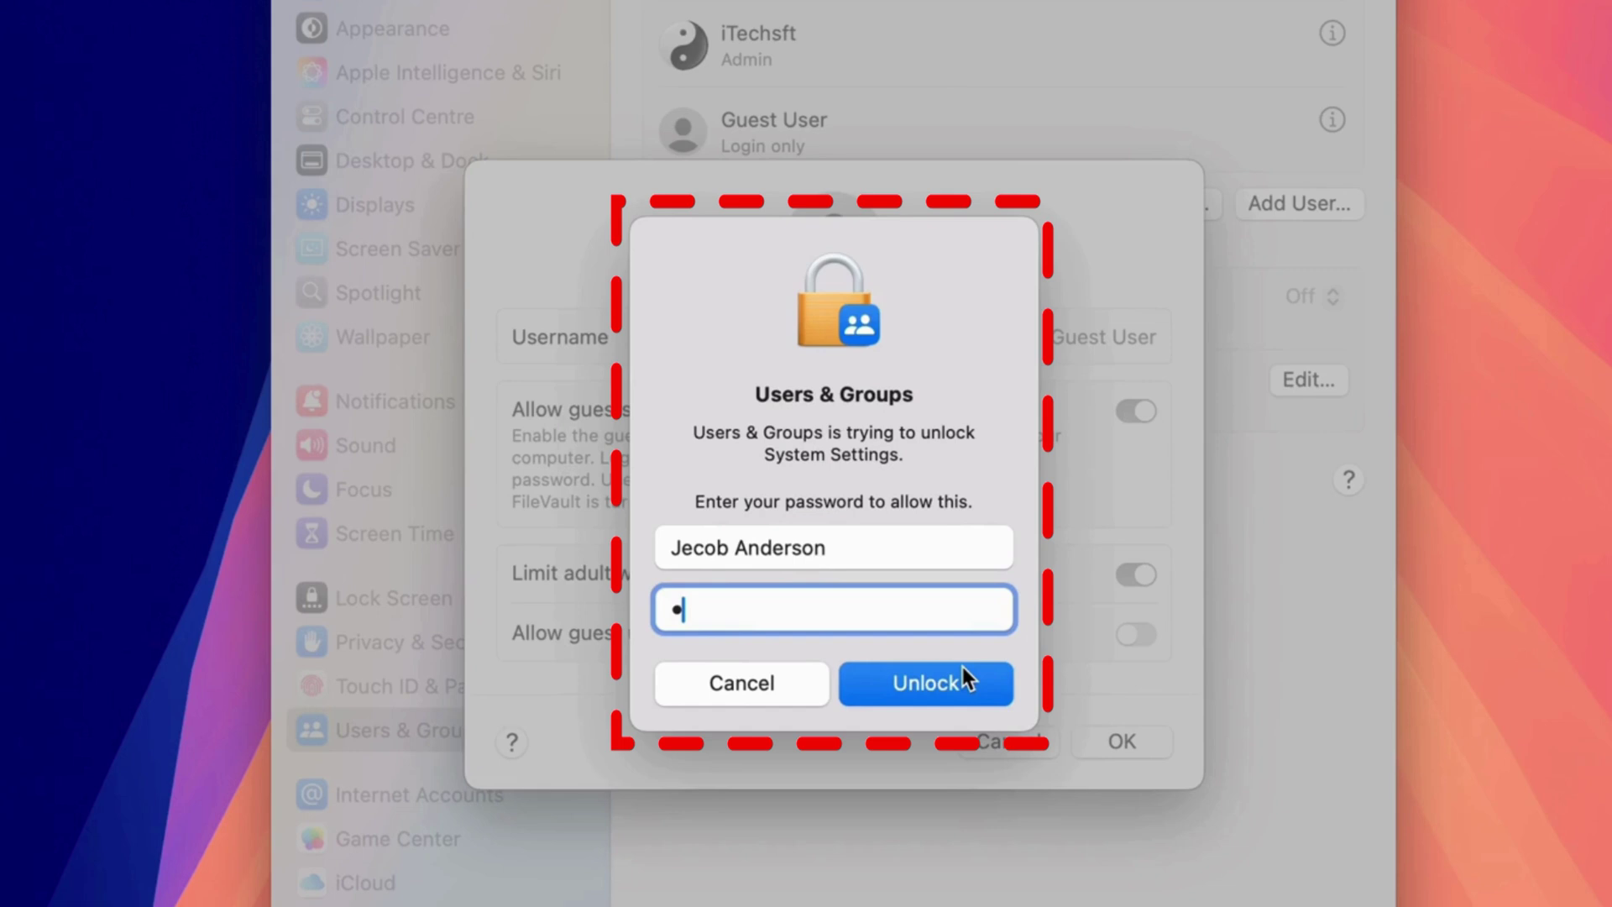
text(••••)
click(962, 680)
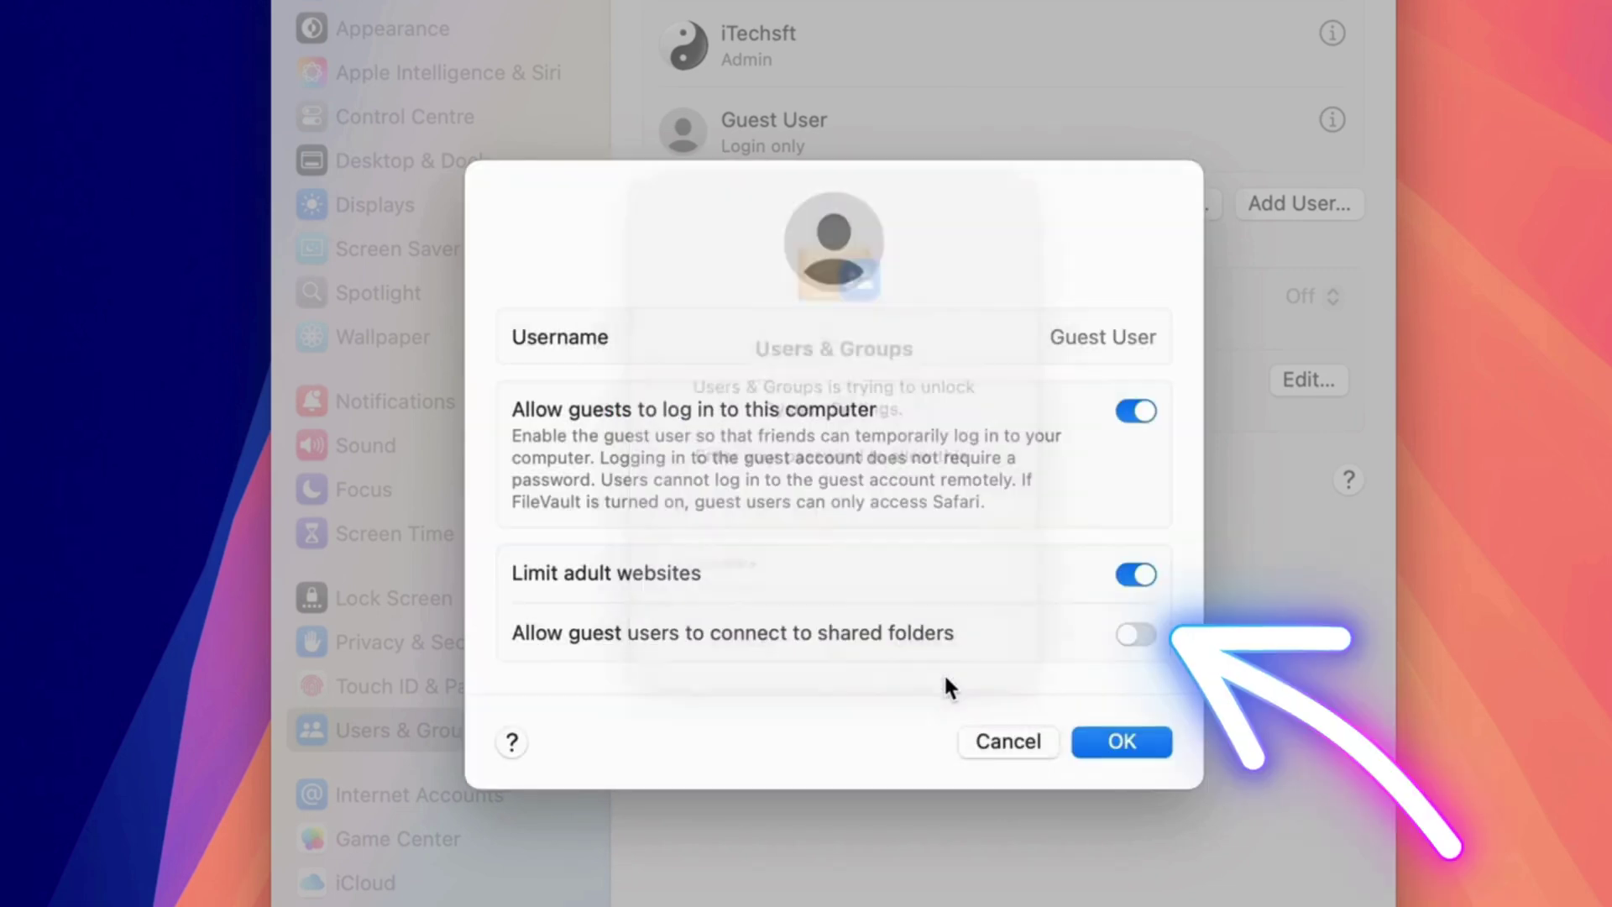
click(1121, 741)
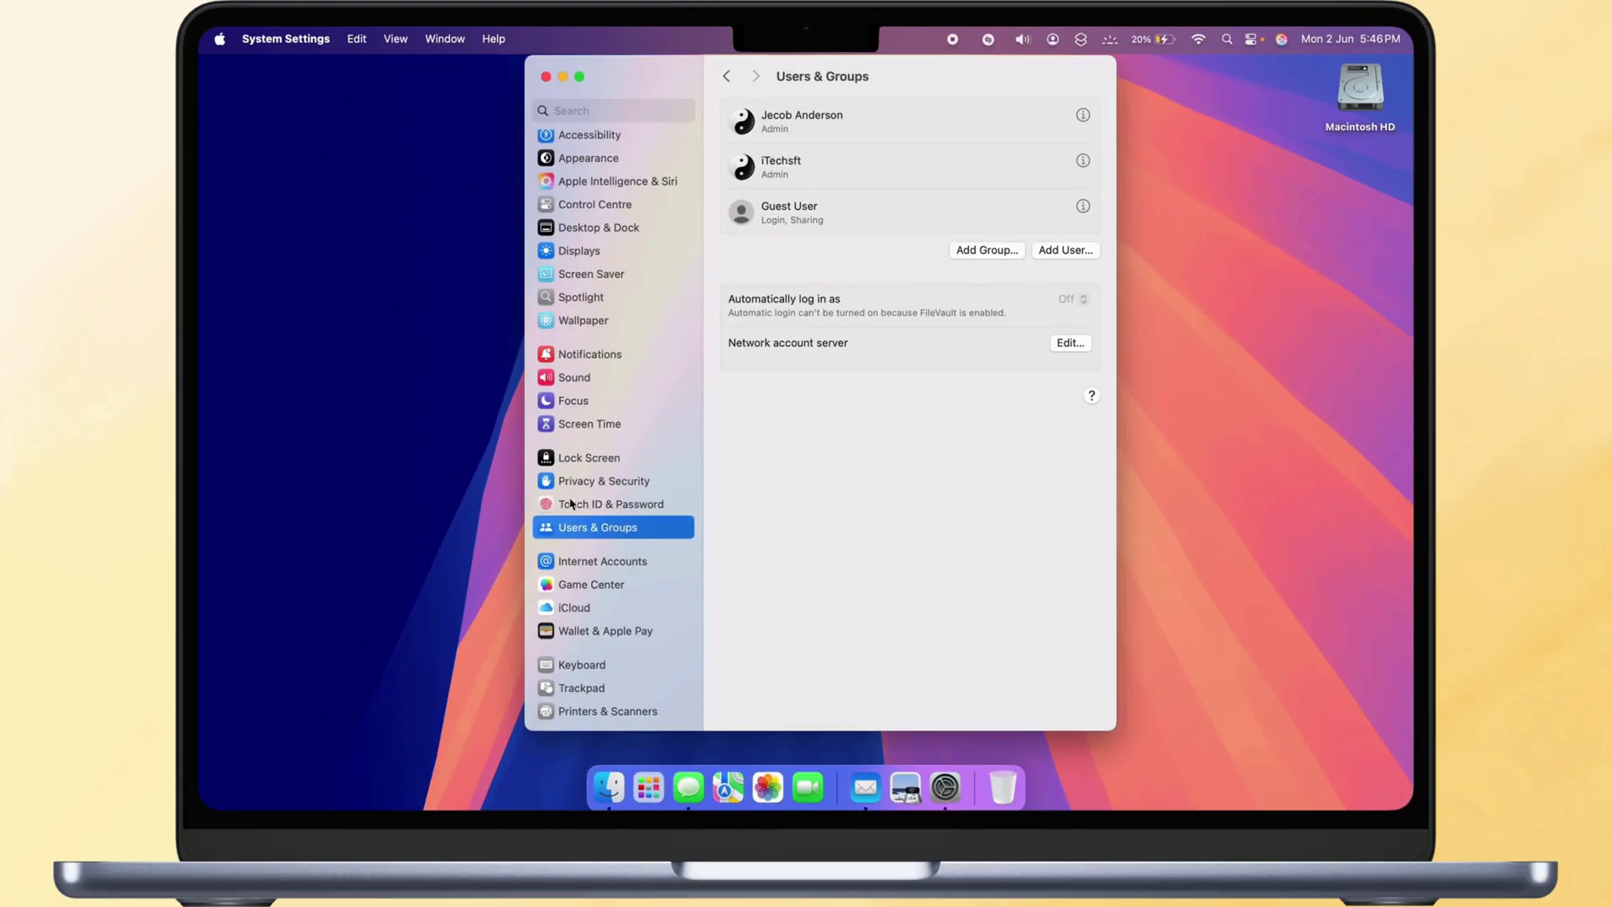
- Close the System Settings window with its red close button
click(546, 78)
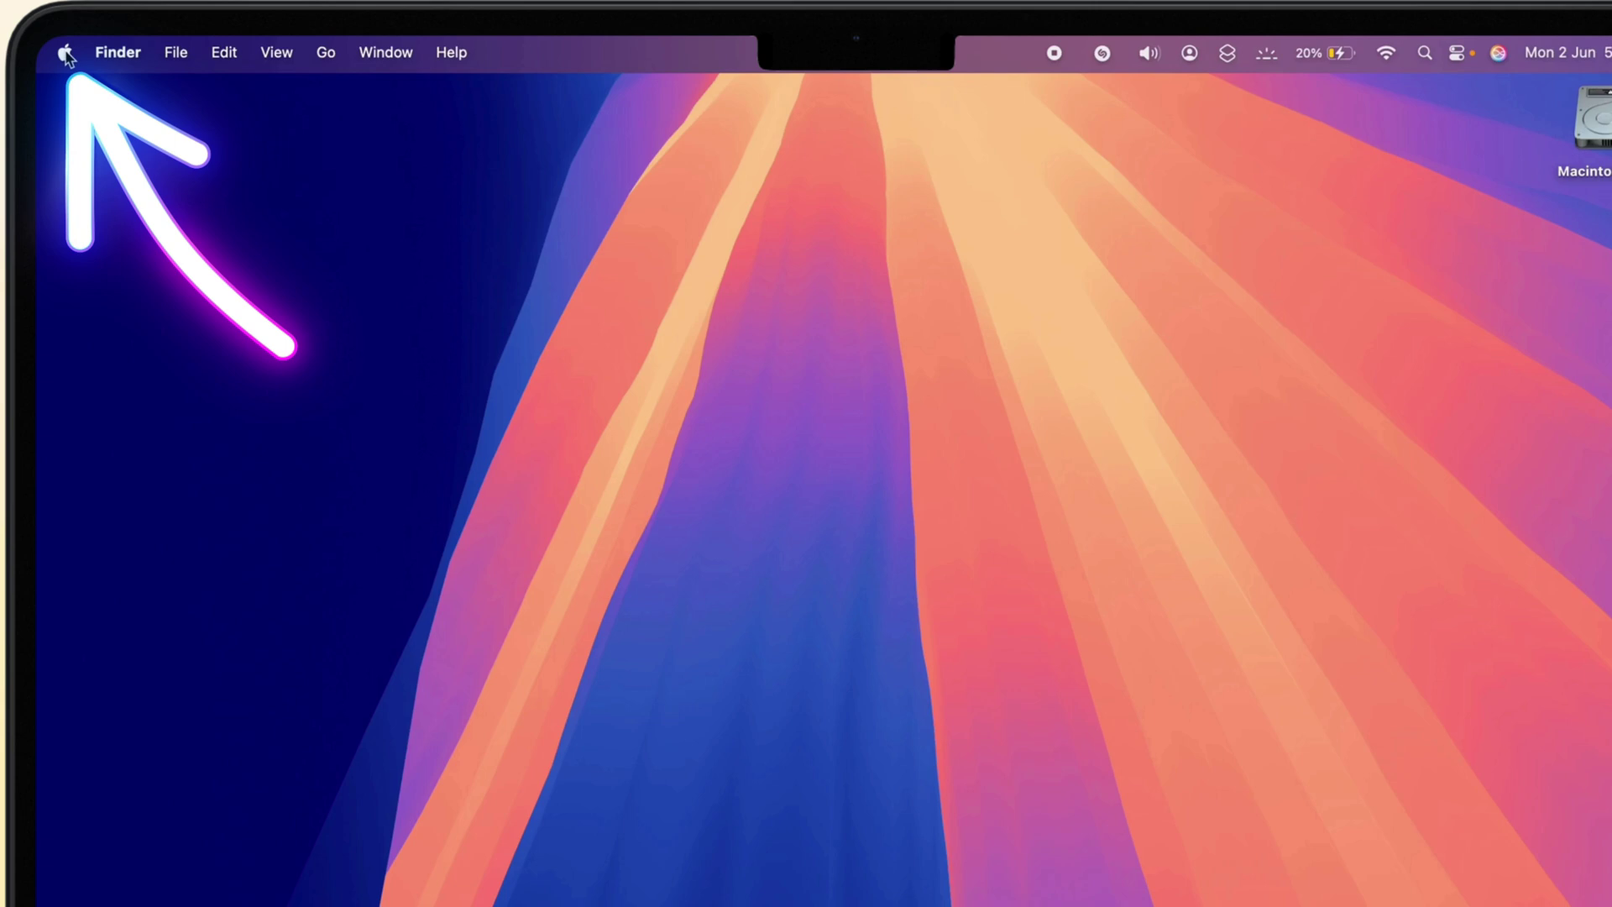
click(65, 53)
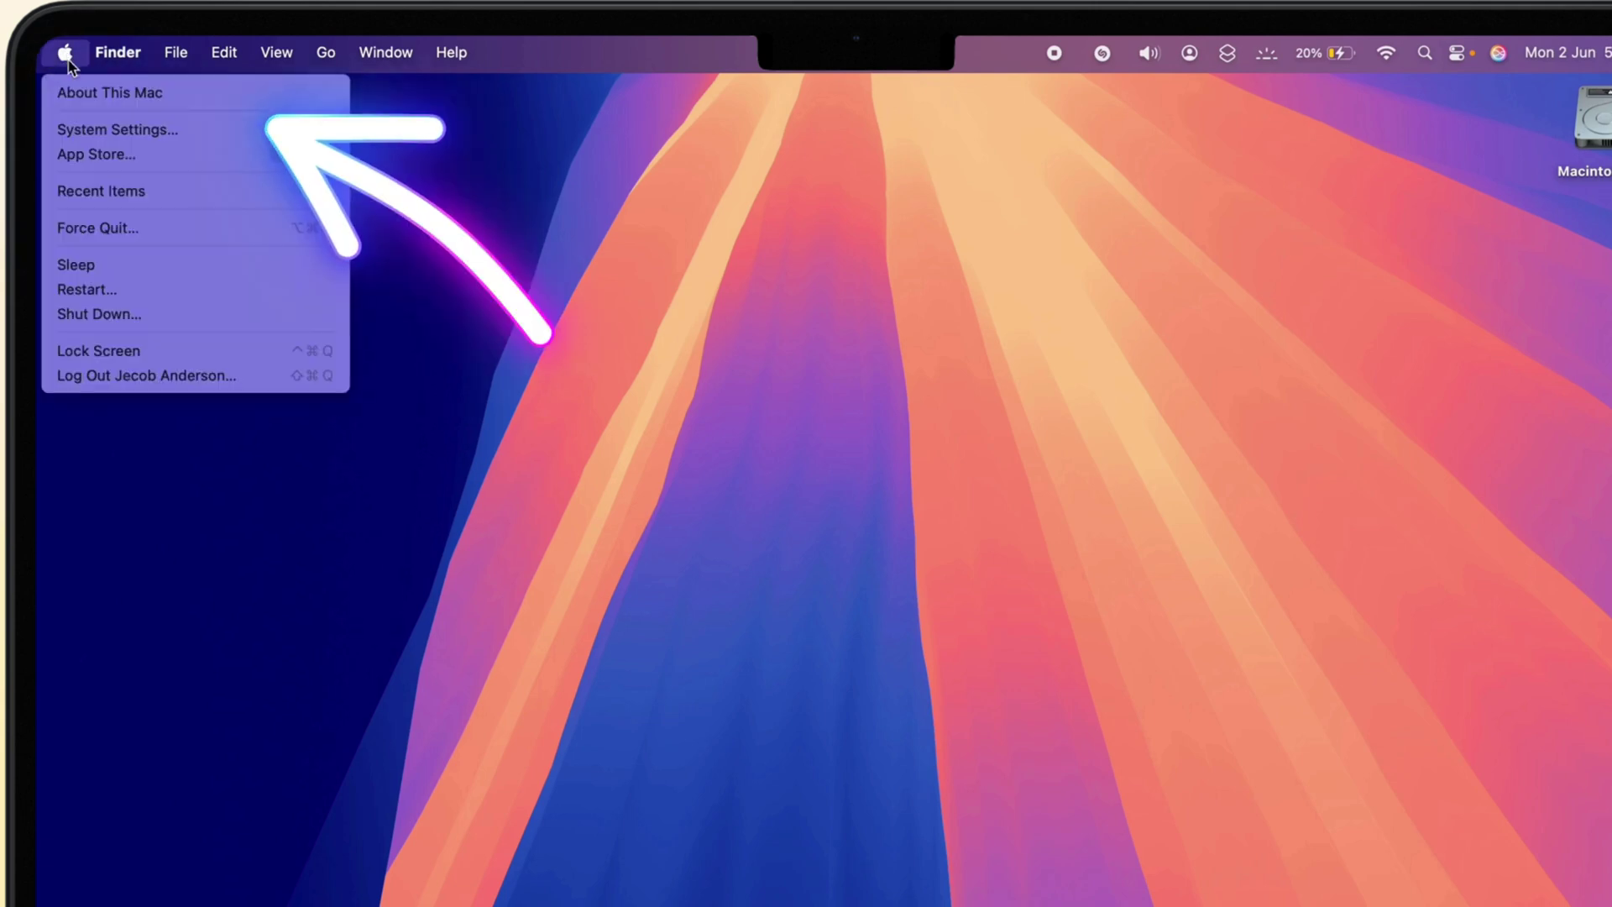
click(98, 132)
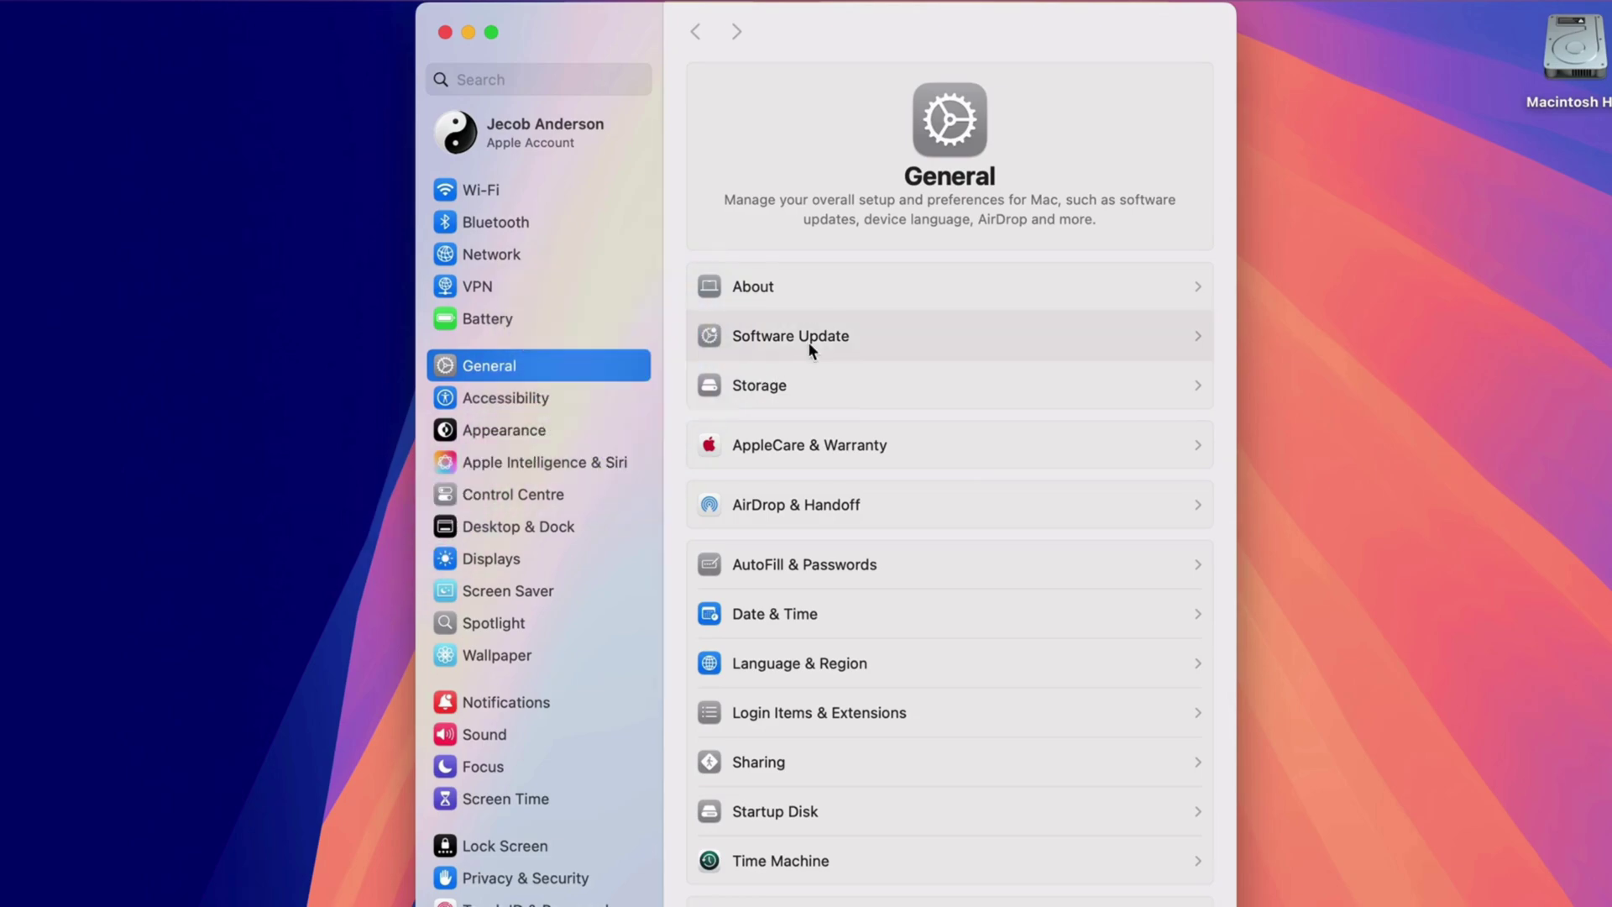
click(807, 341)
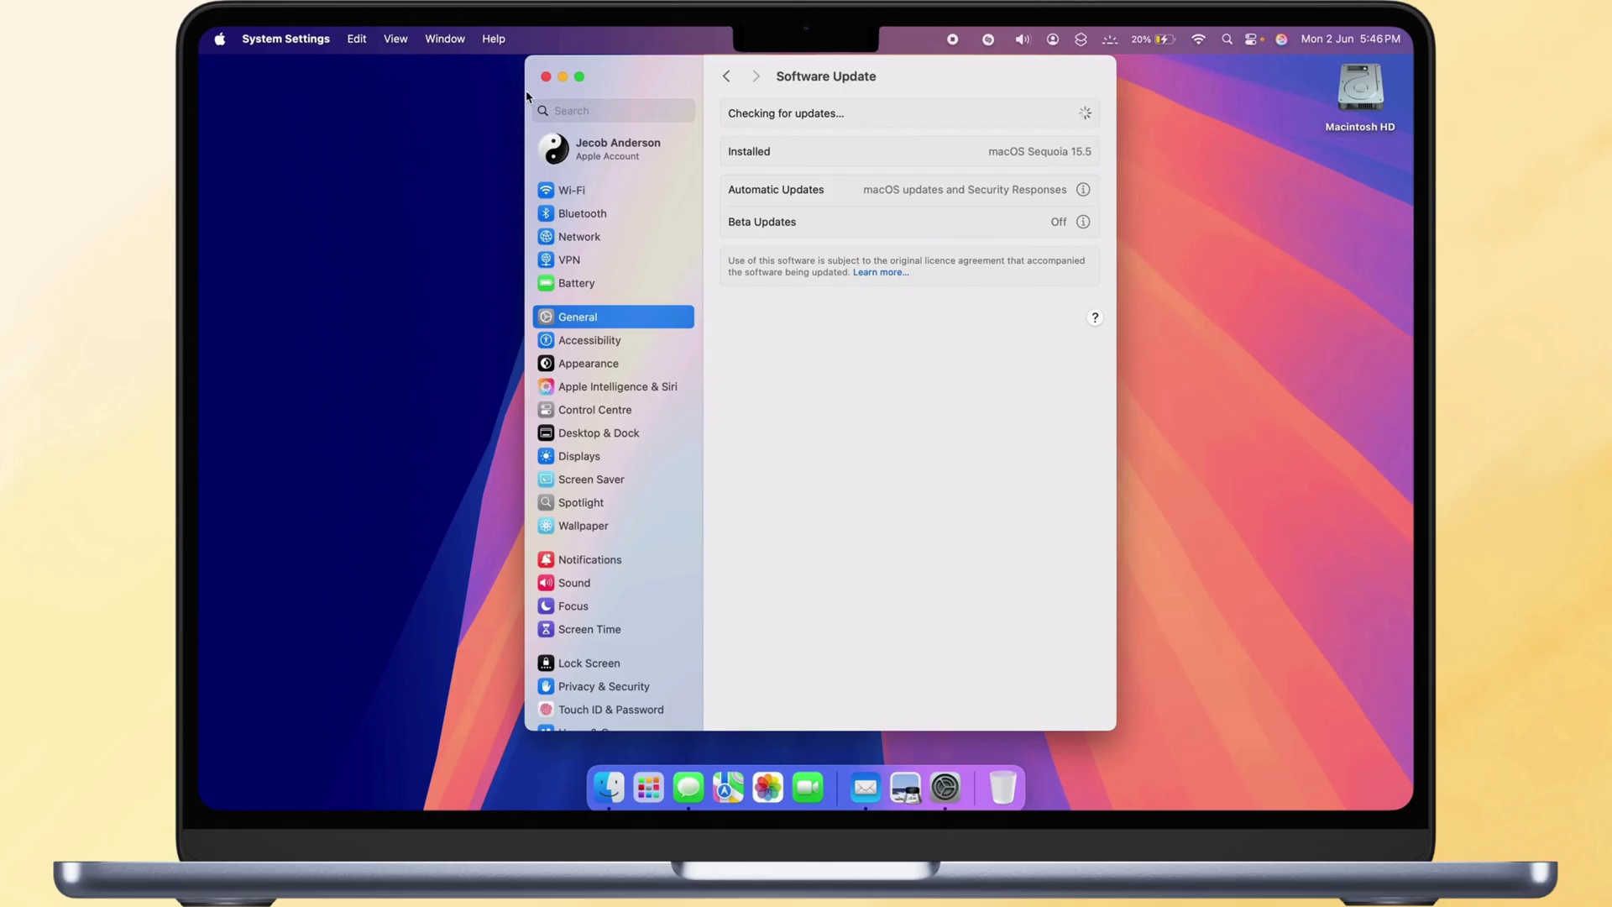
click(547, 77)
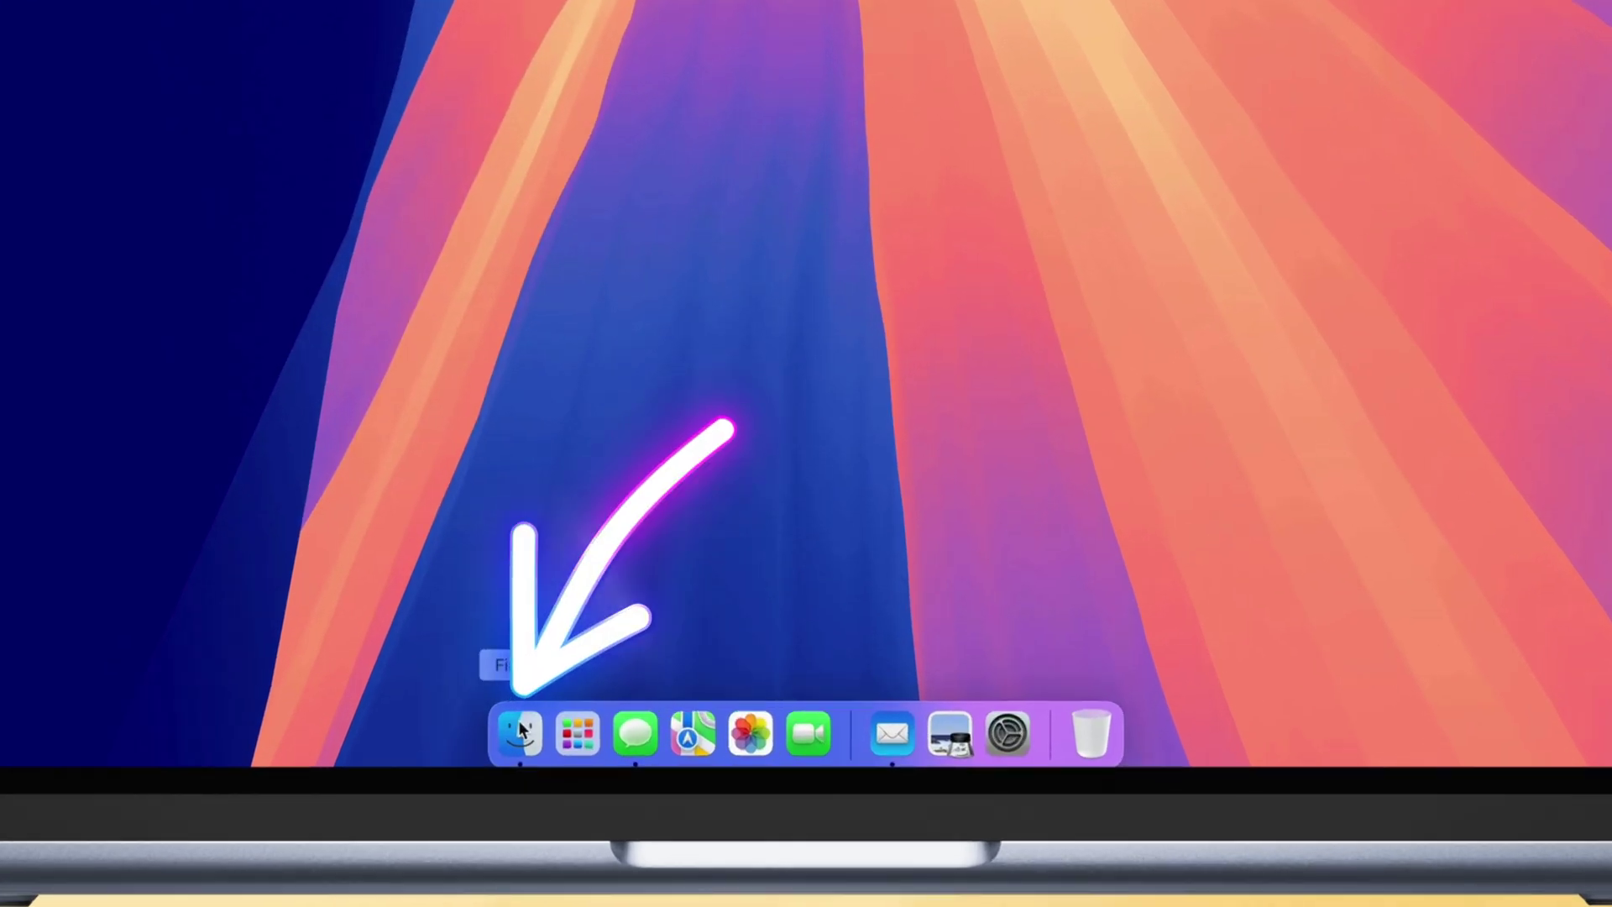
click(608, 787)
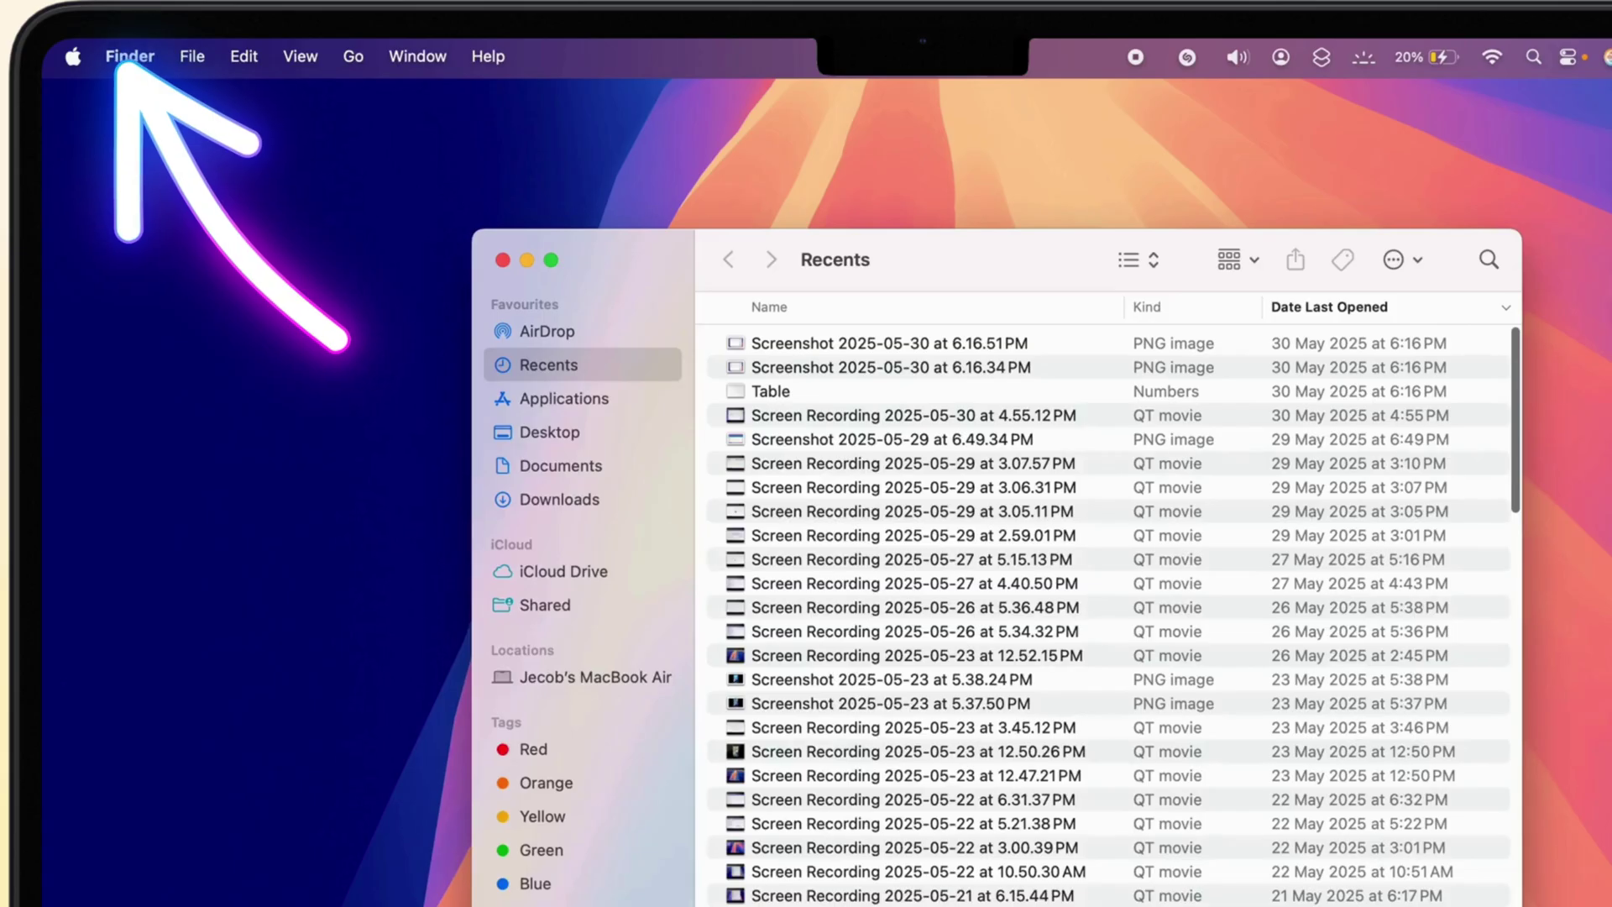
click(130, 56)
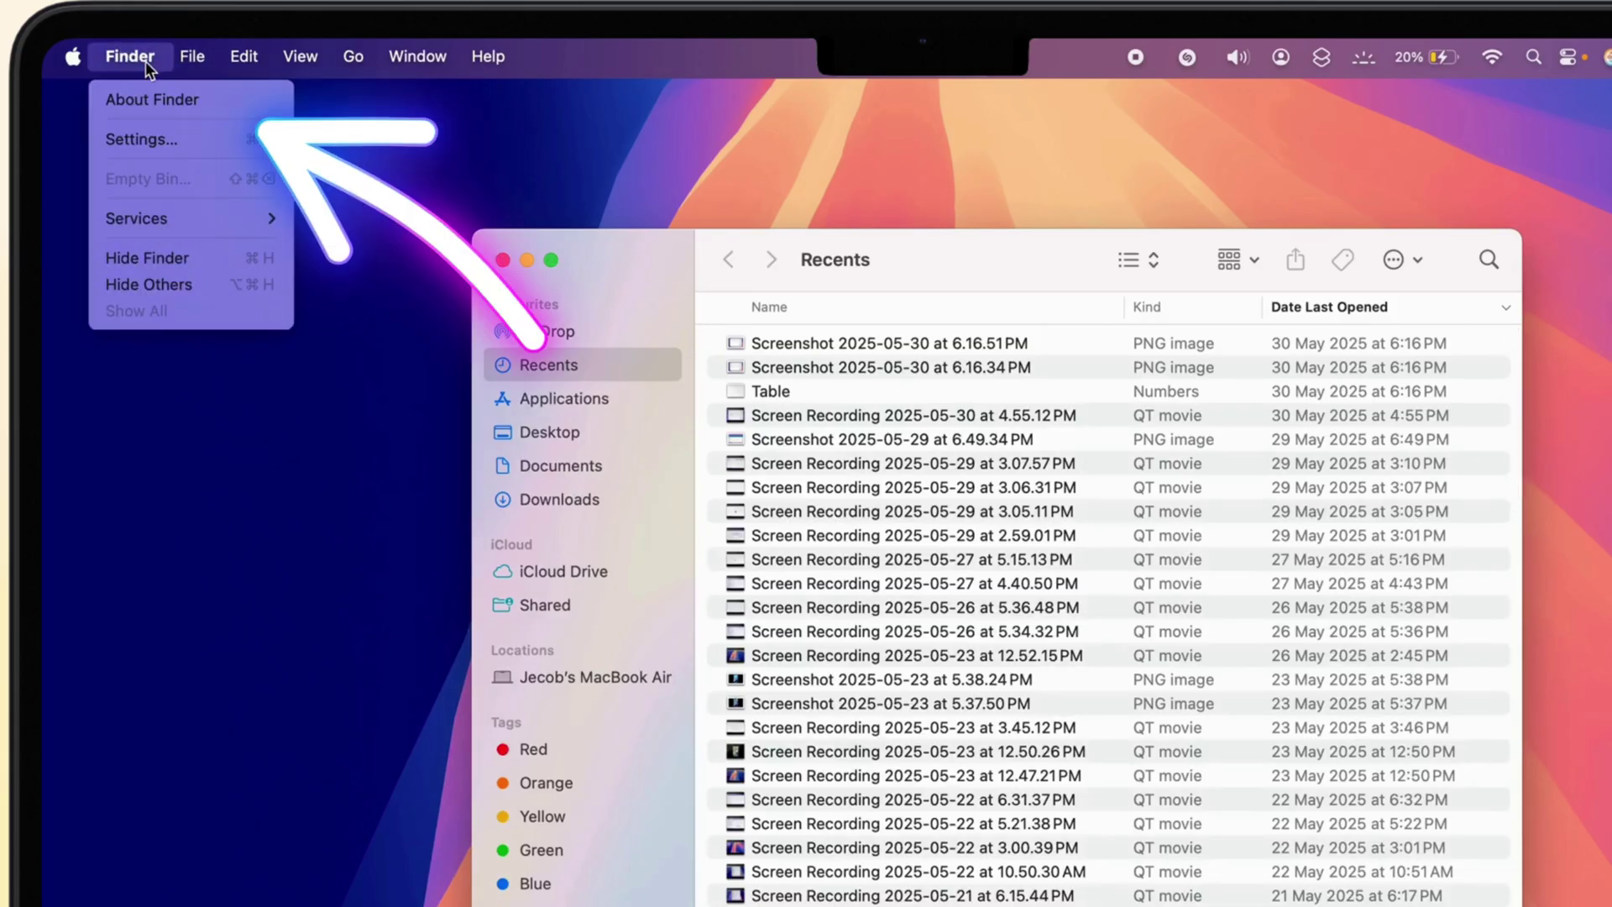
click(141, 138)
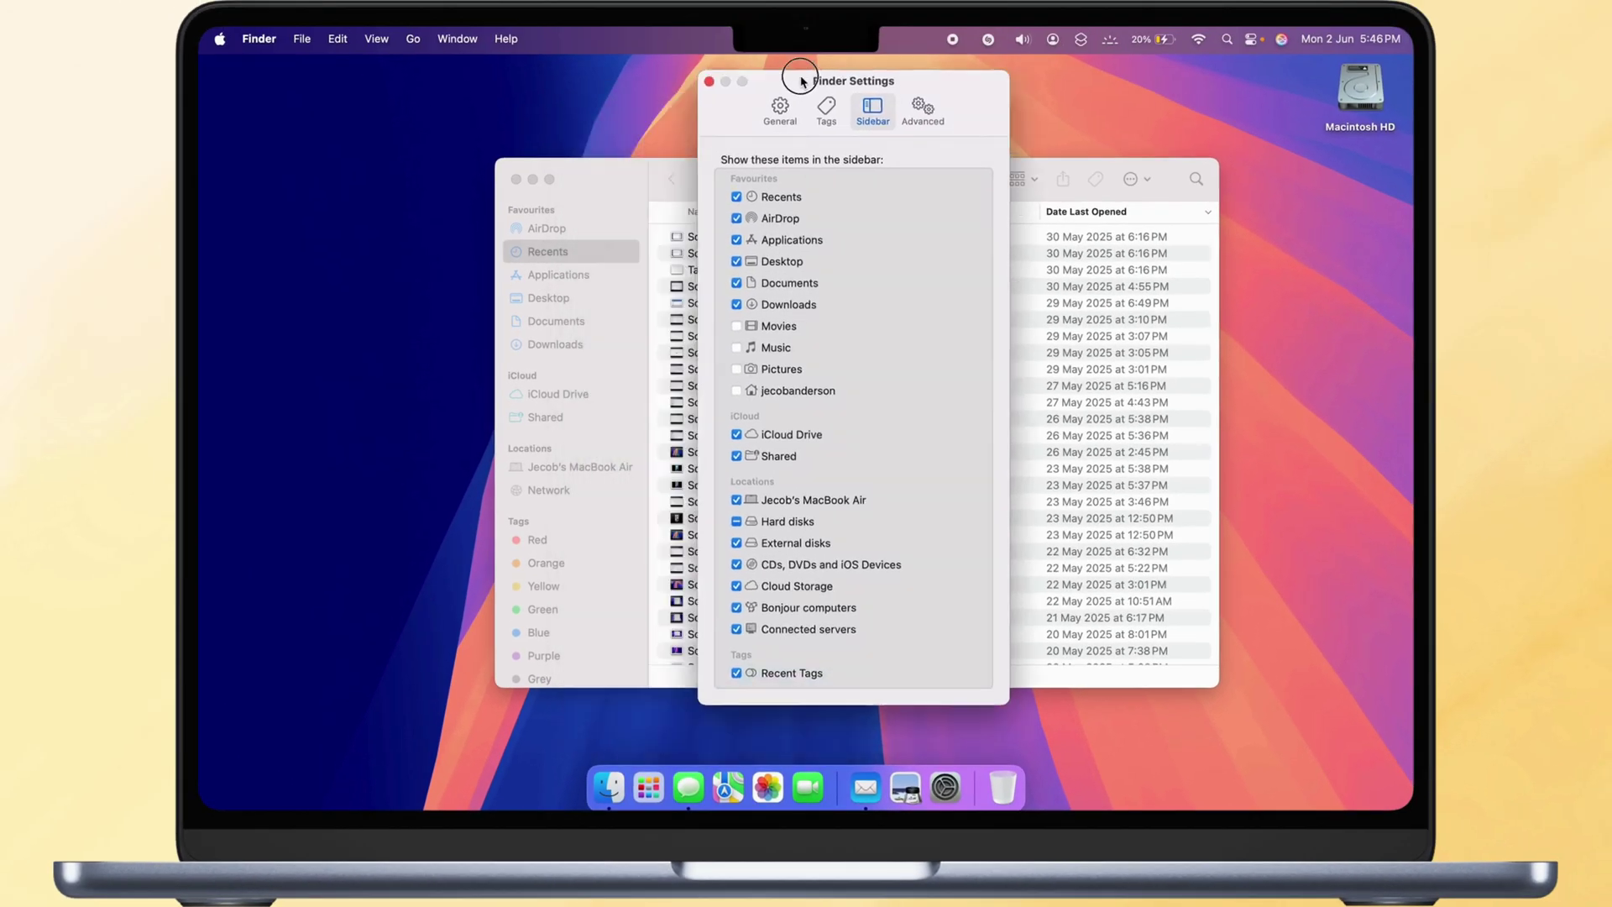
drag(799, 80, 1050, 137)
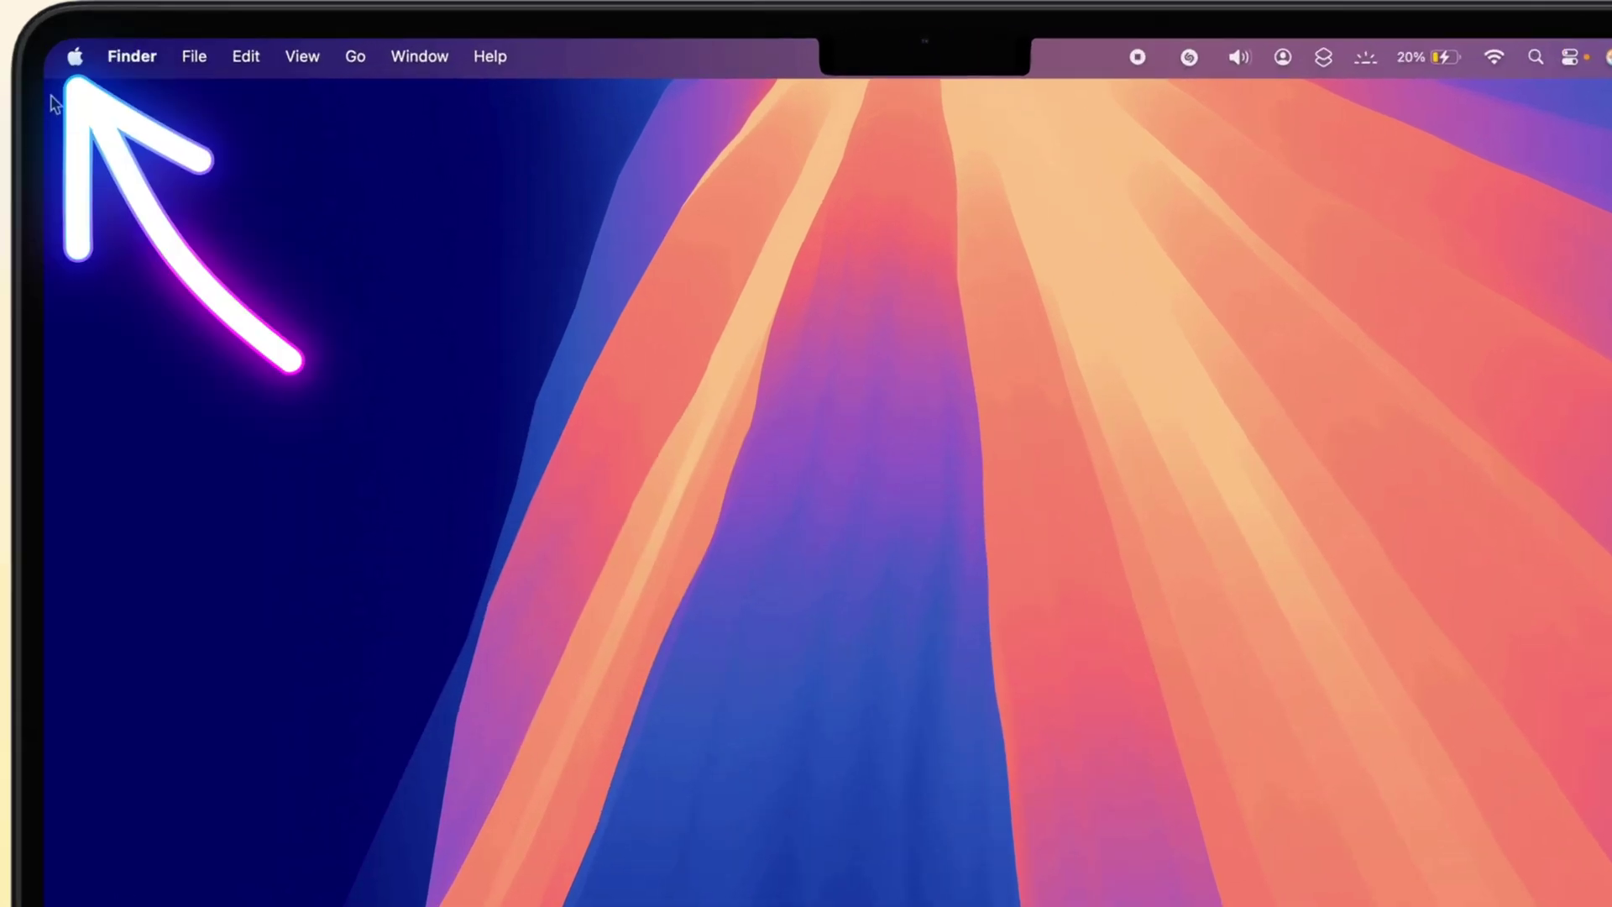
- Open System Settings from the Apple menu and go to the Sharing page
click(75, 56)
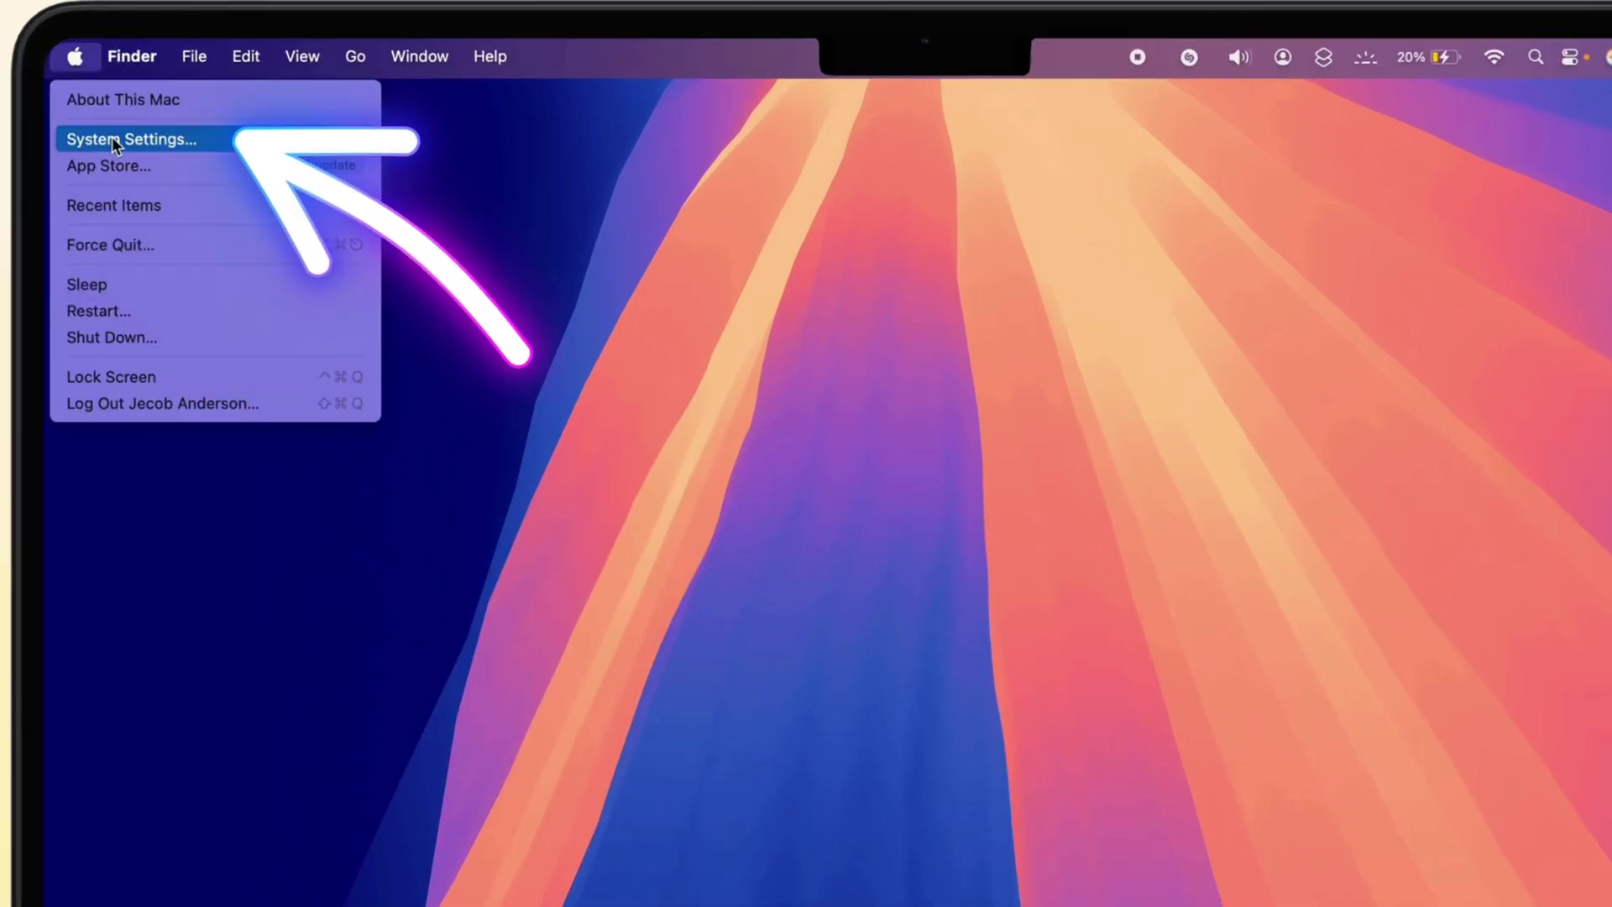
click(127, 140)
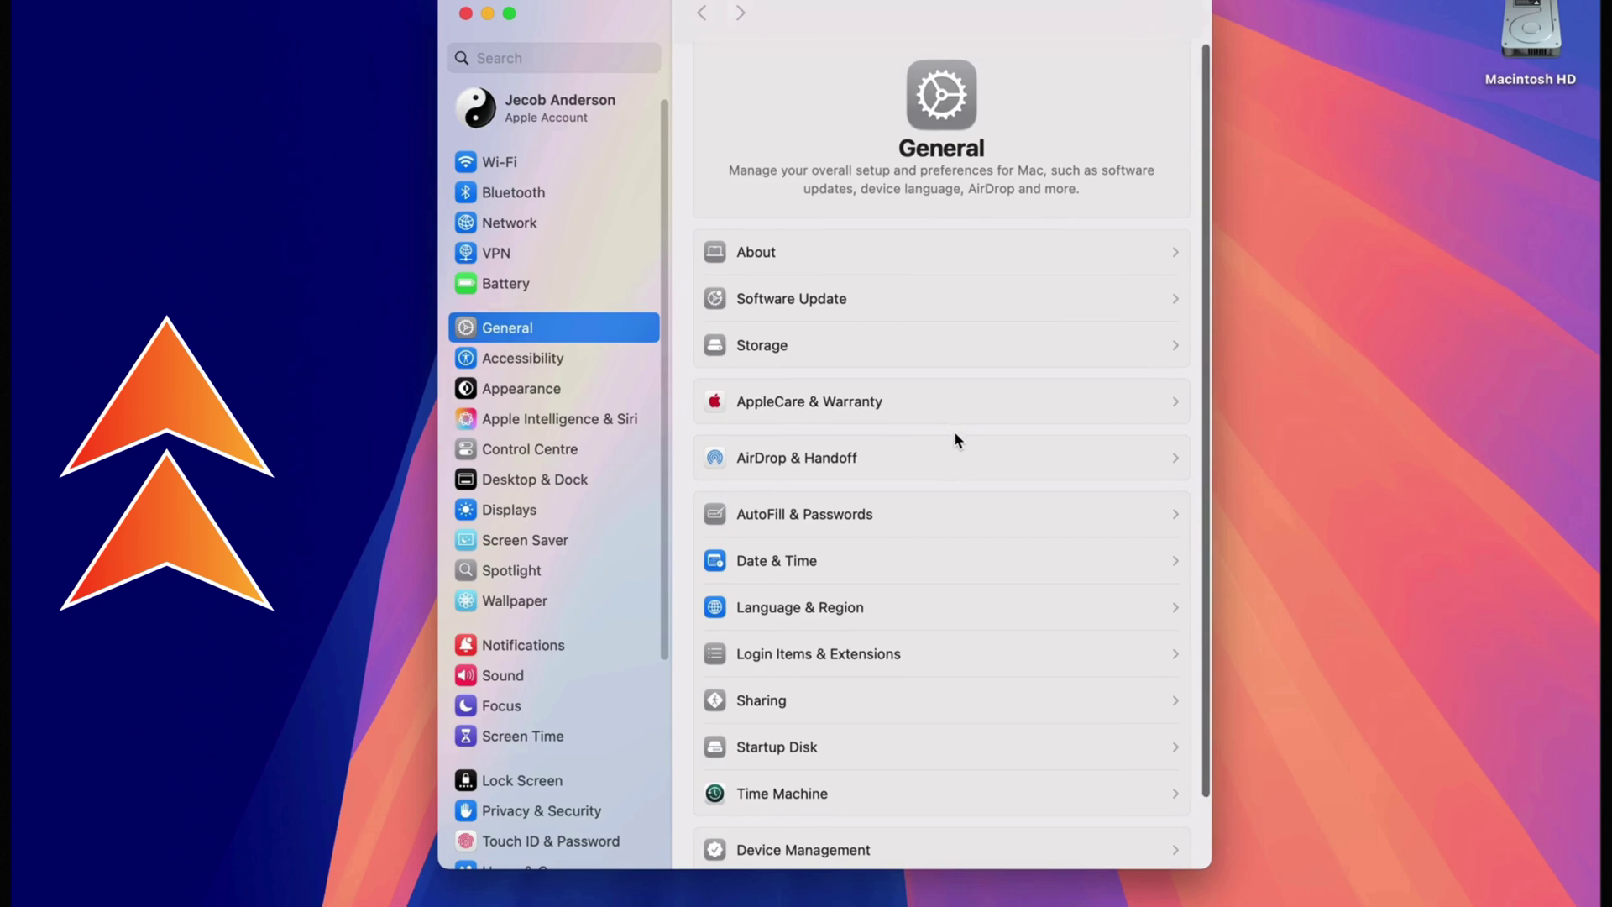
scroll(953, 432, down, 3)
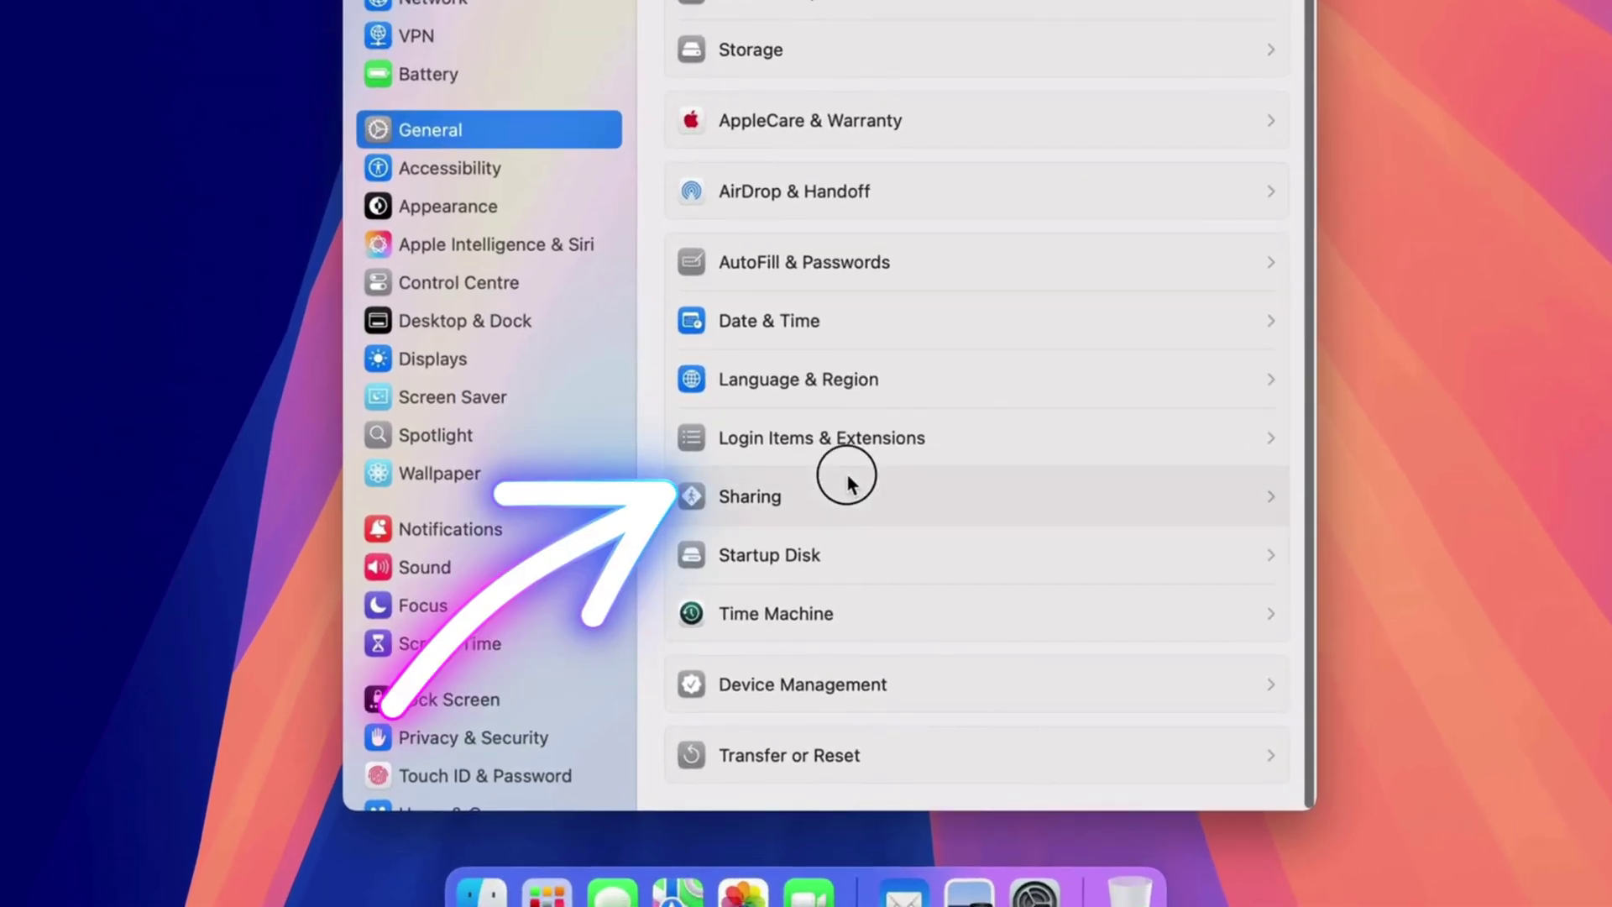
click(848, 483)
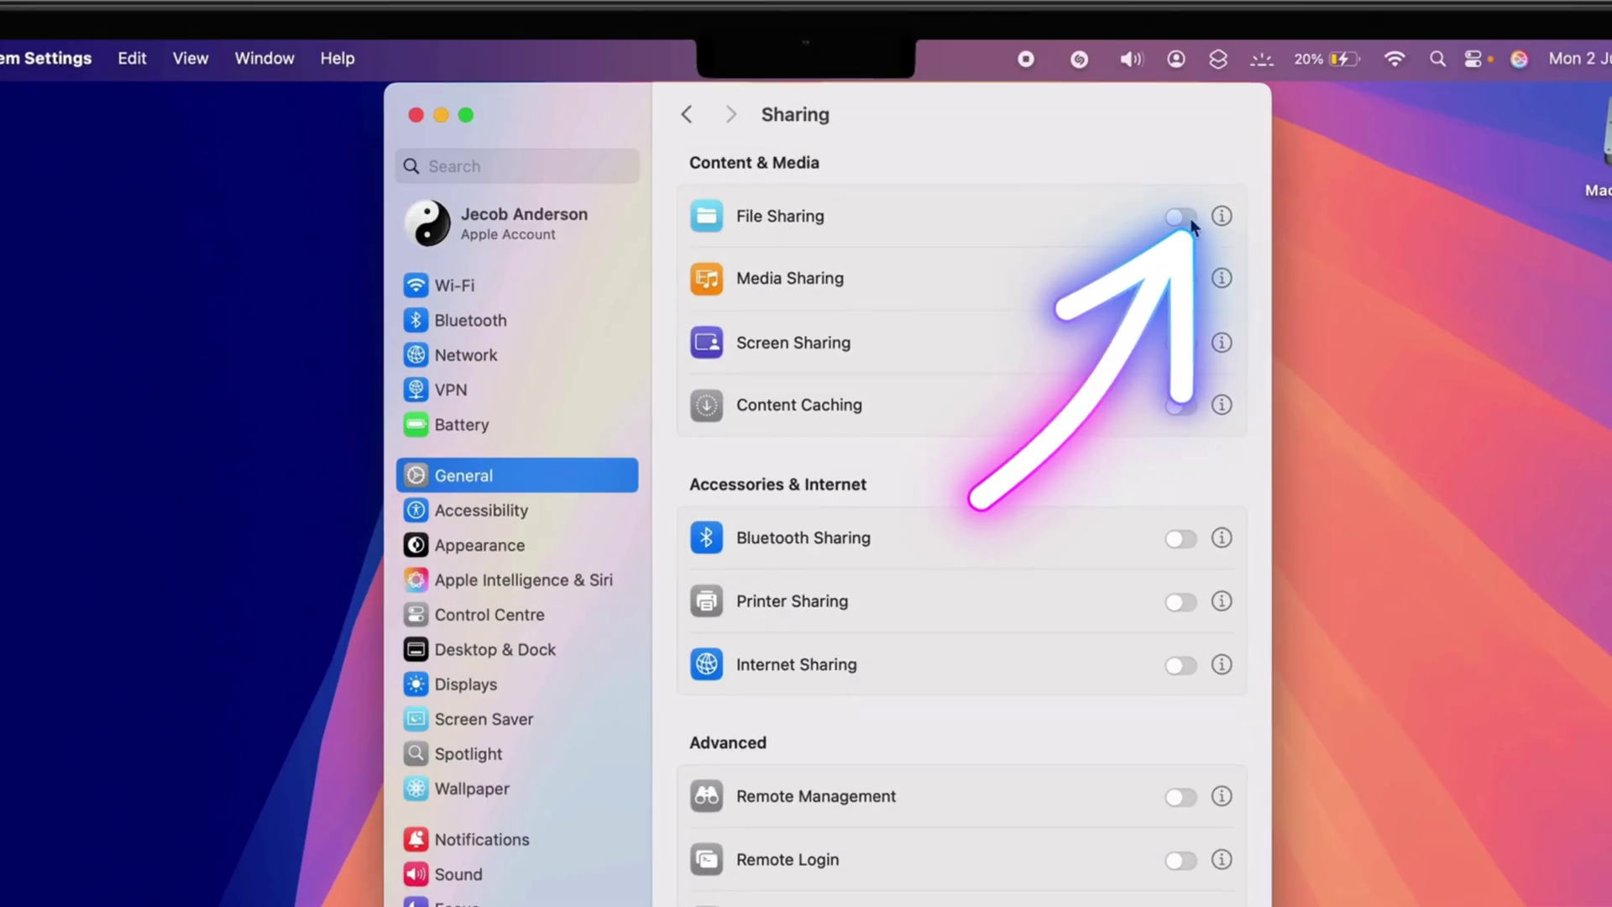
click(1181, 219)
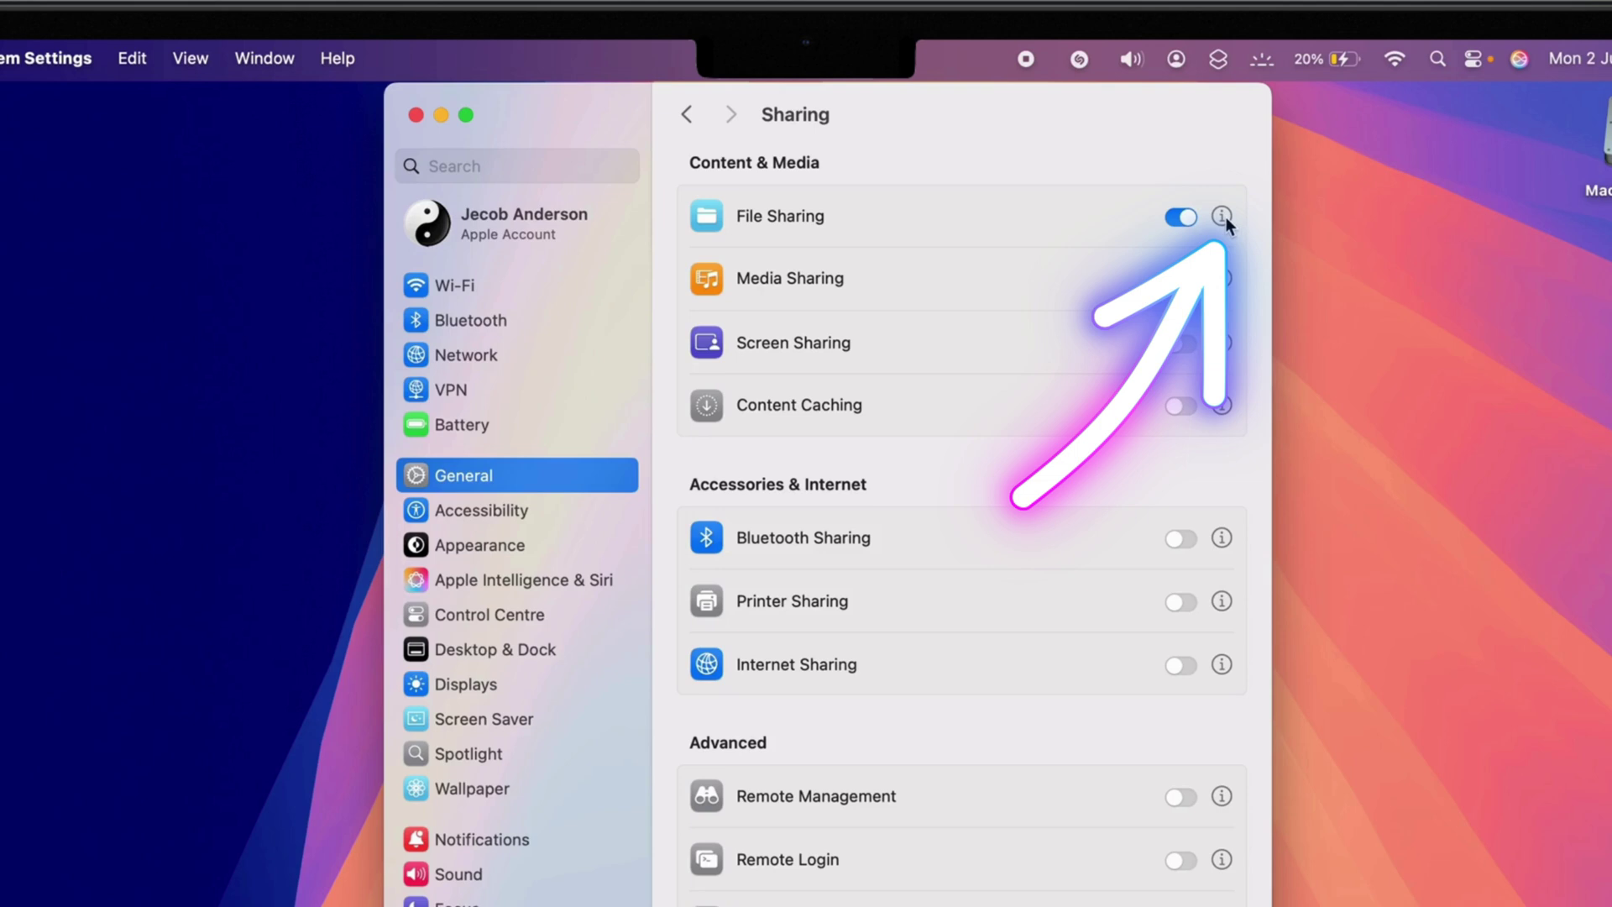
click(1223, 216)
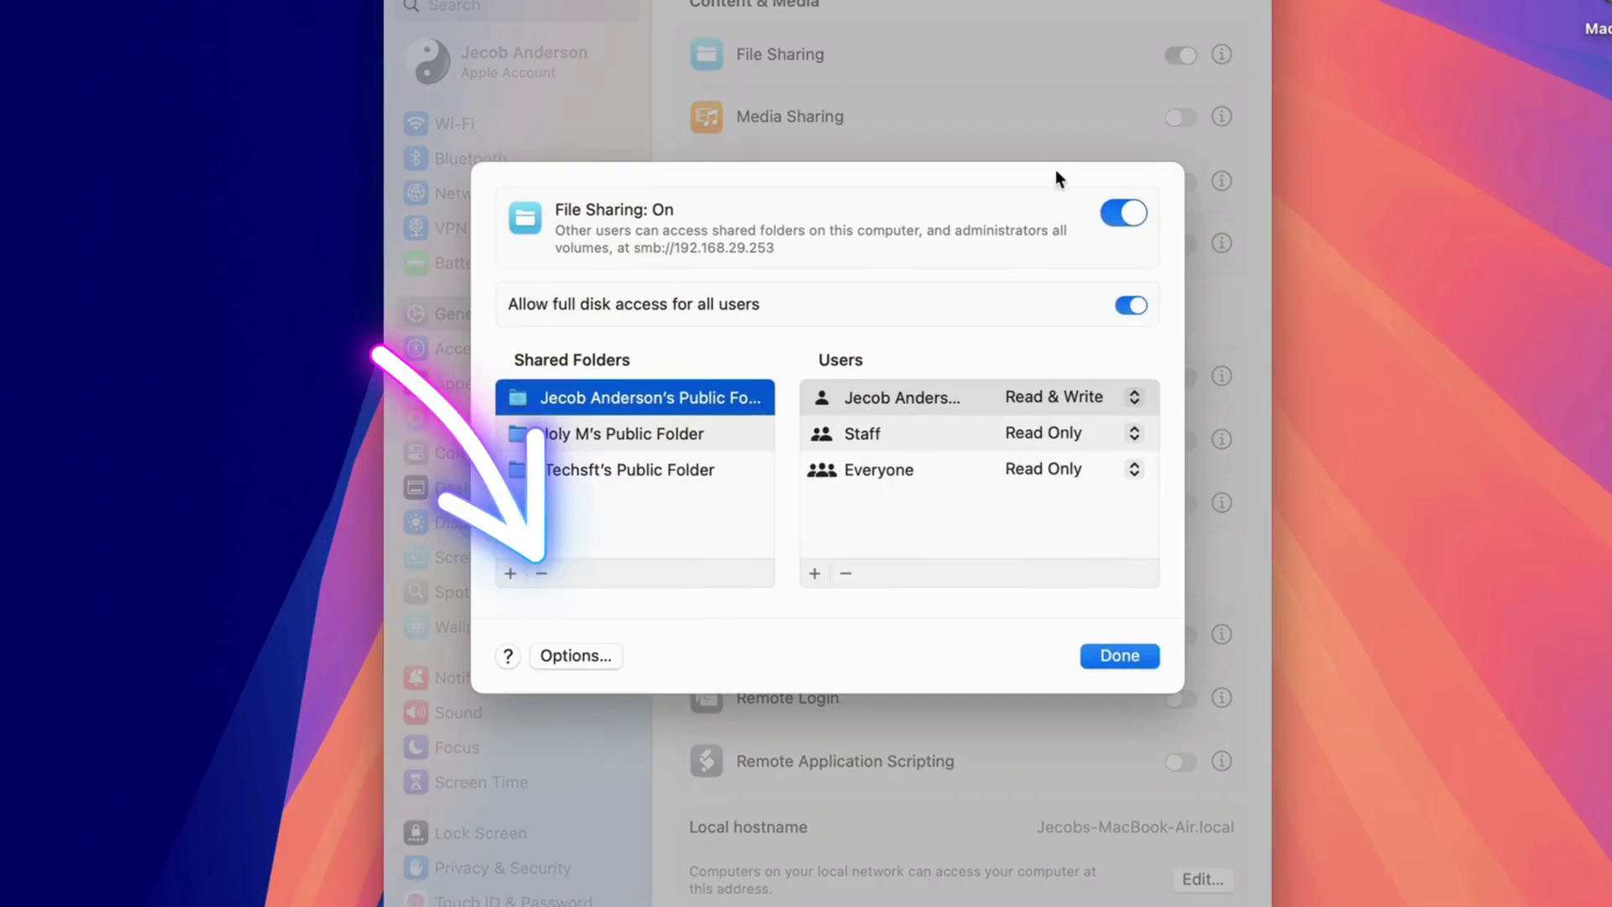
click(546, 573)
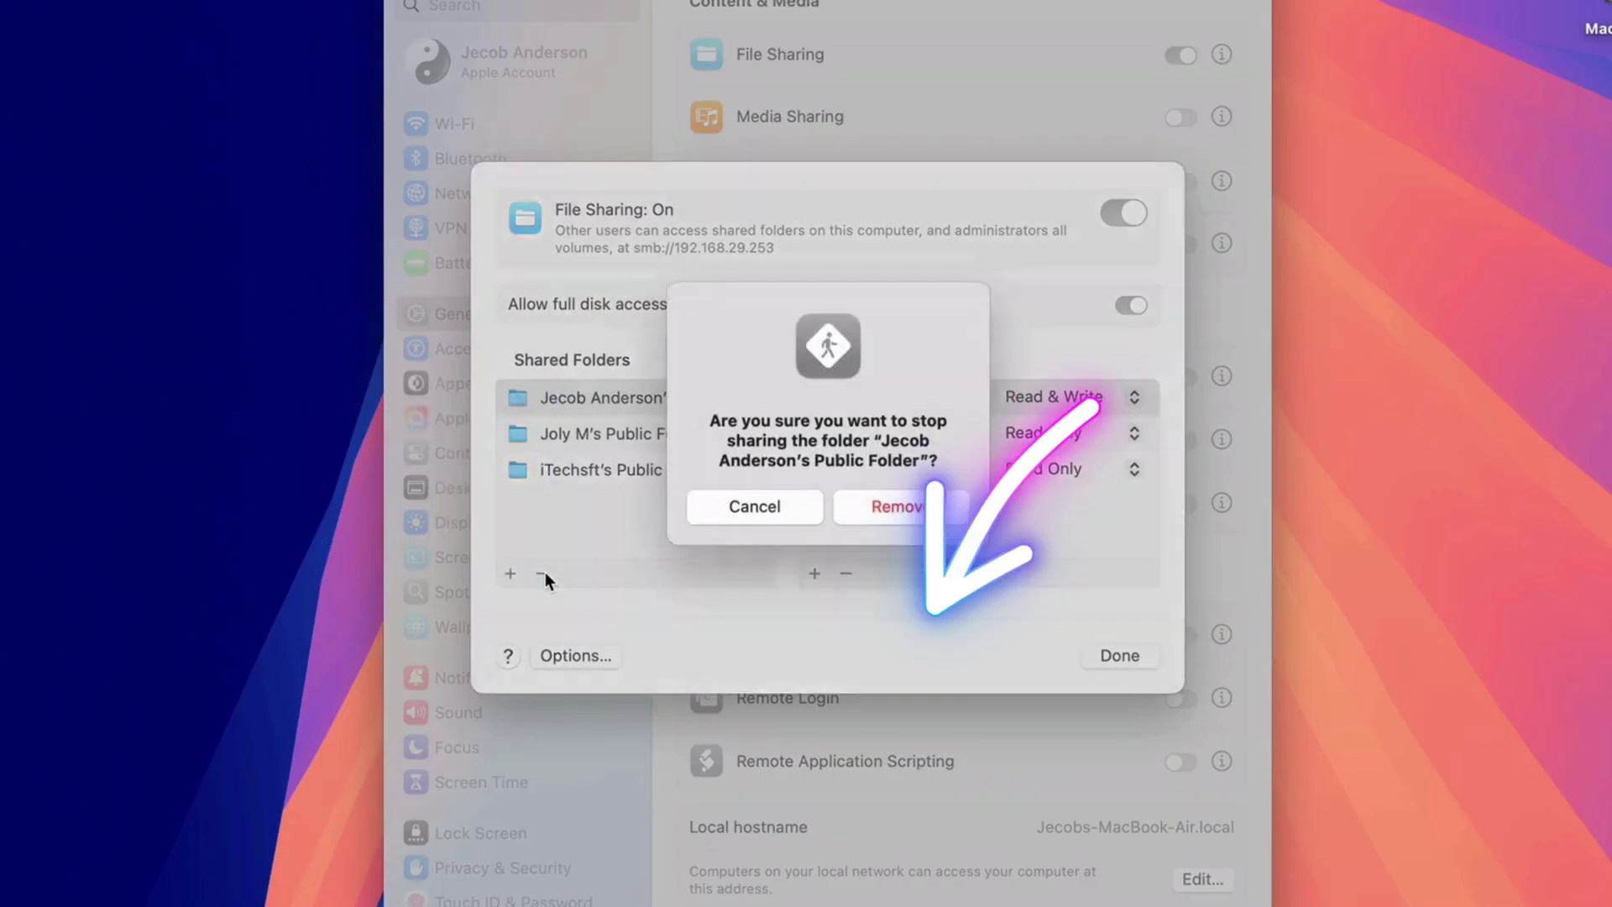
click(921, 630)
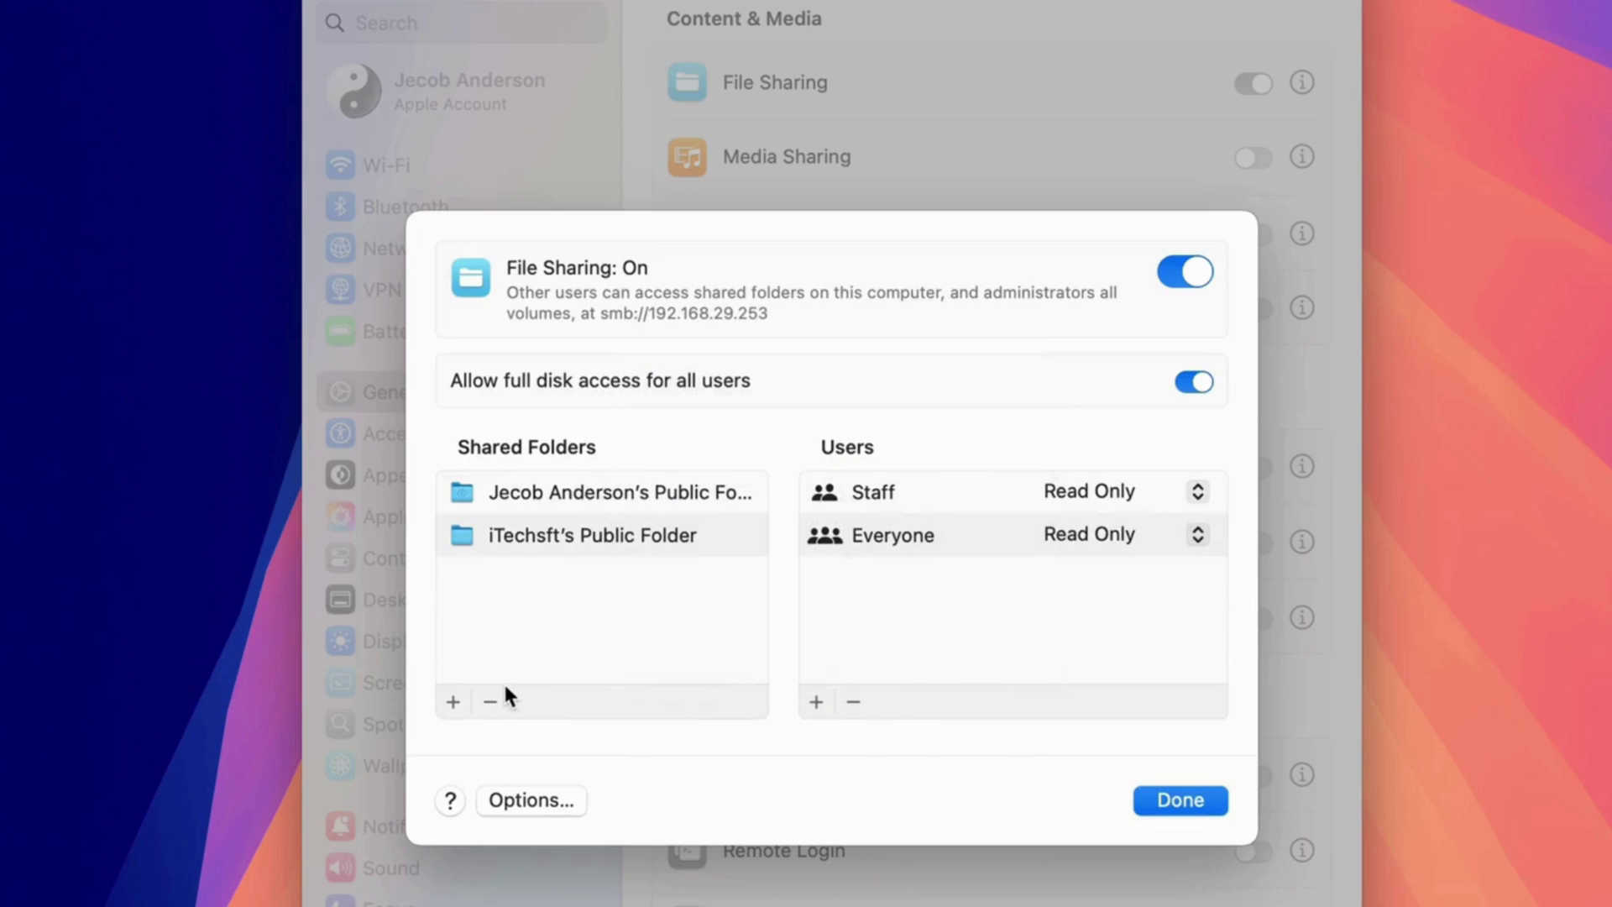
- Add Downloads' Joly Data folder to Shared Folders with the + button
click(453, 700)
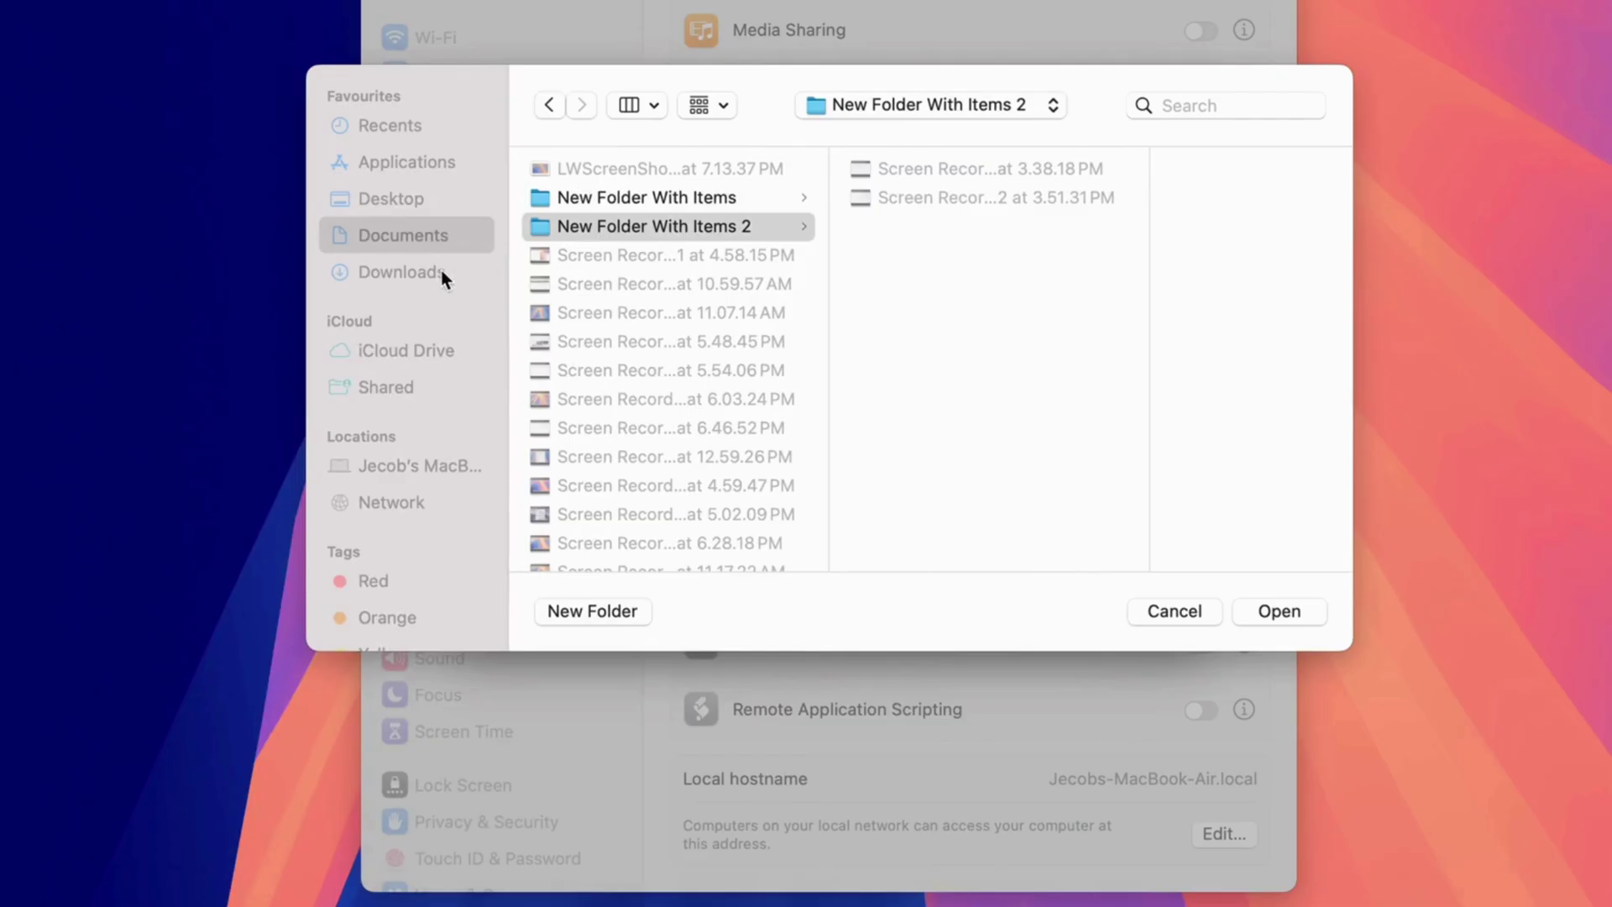
click(420, 276)
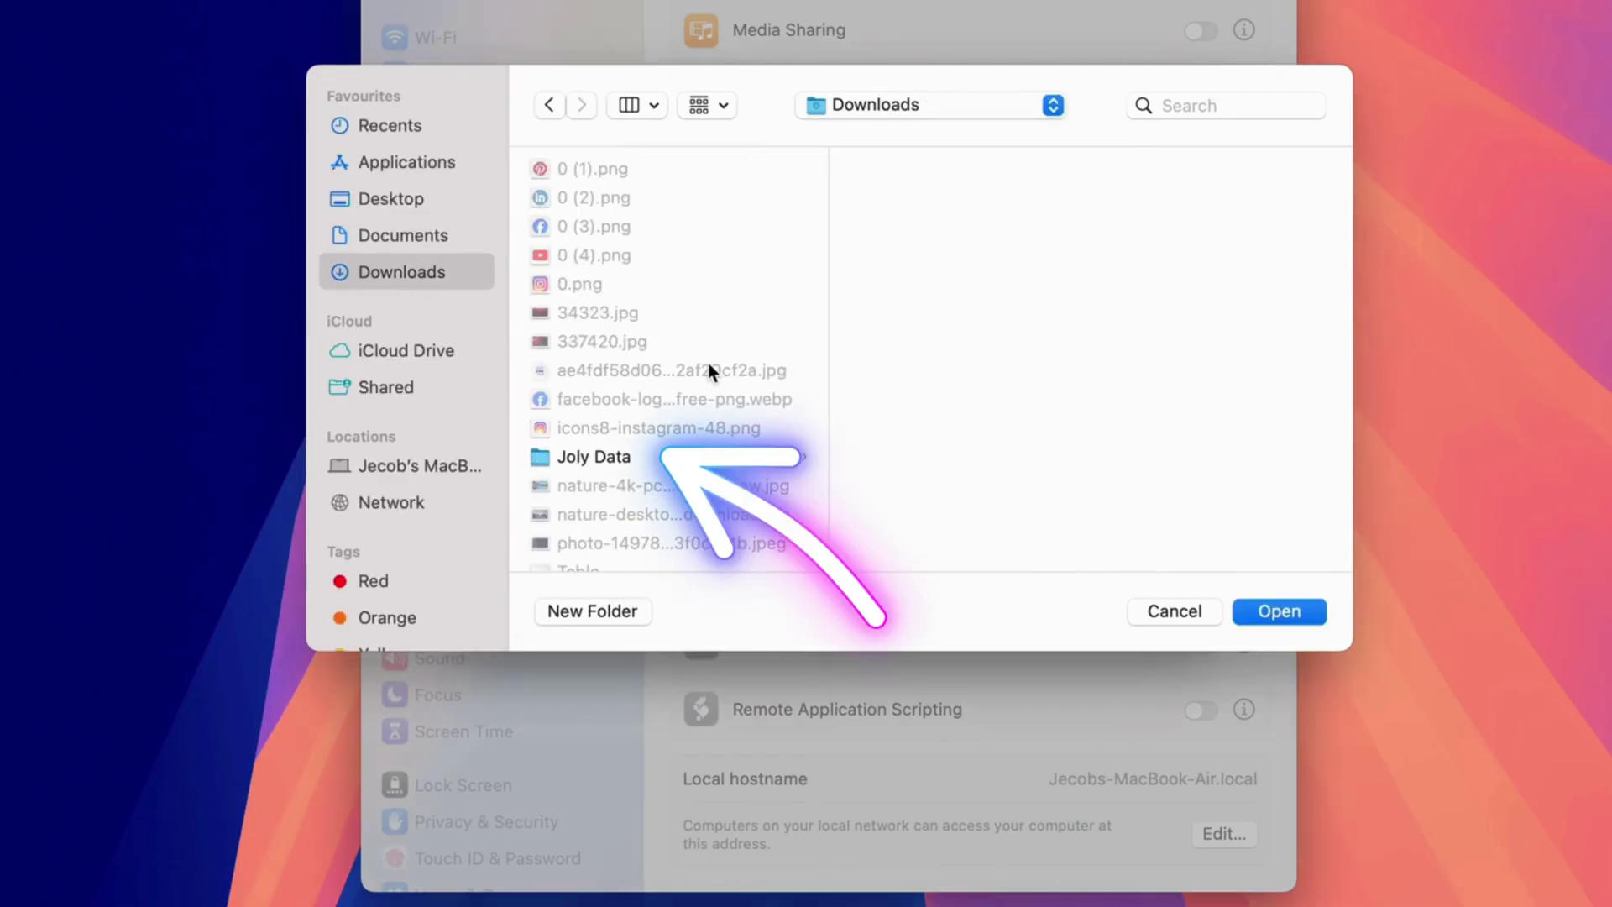
click(594, 457)
click(1283, 612)
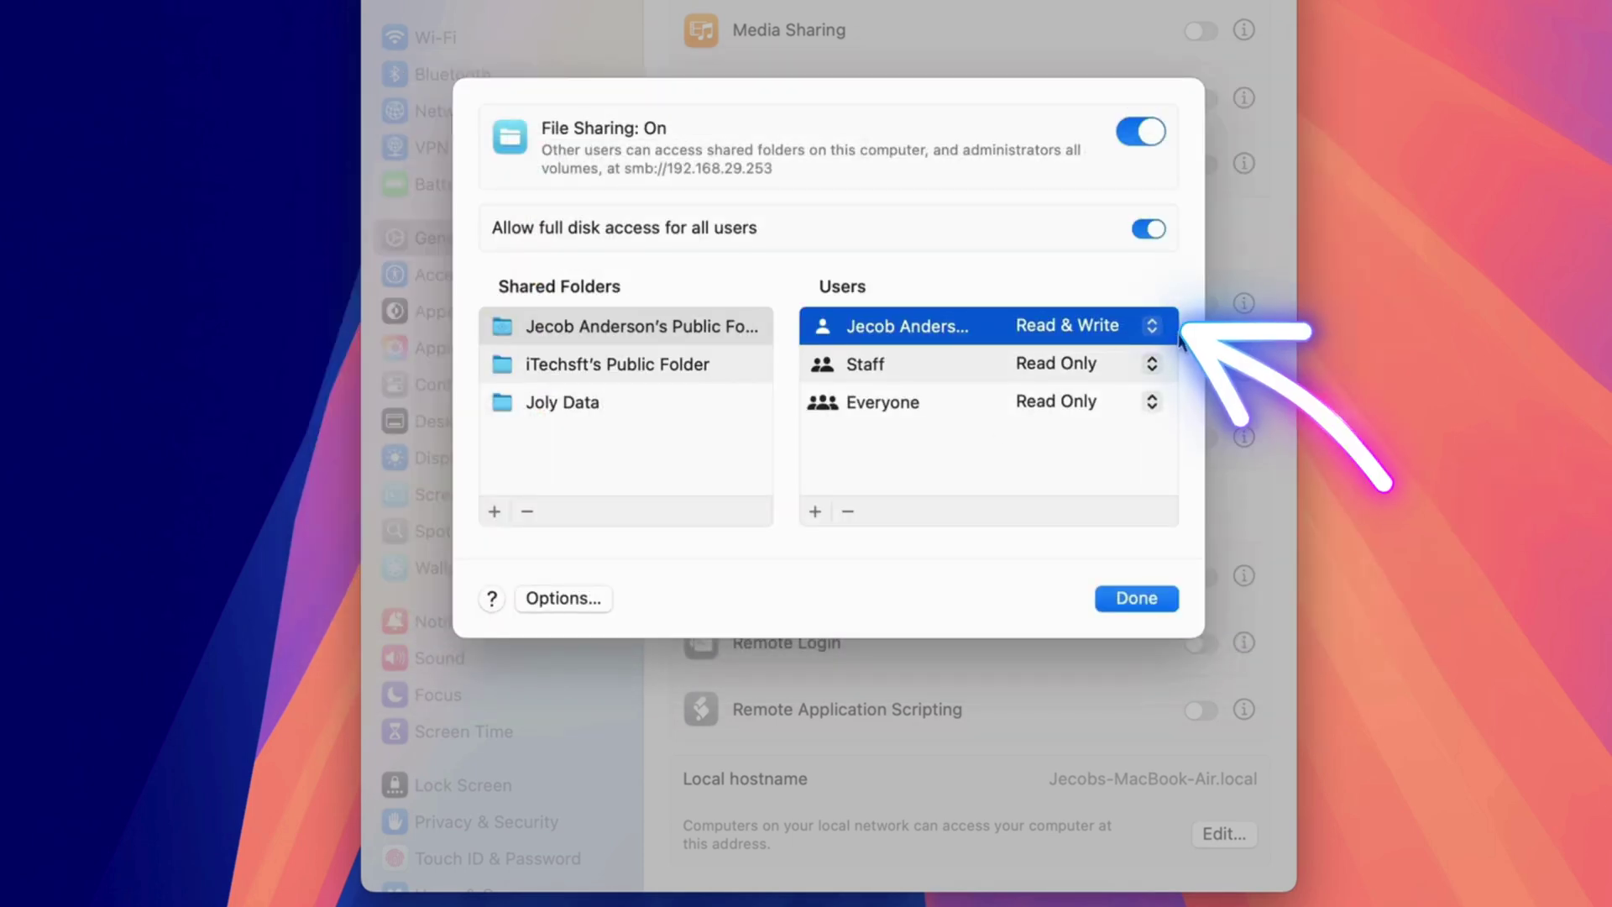
- Leave the owner account at Read & Write and close the File Sharing details with Done
click(1152, 327)
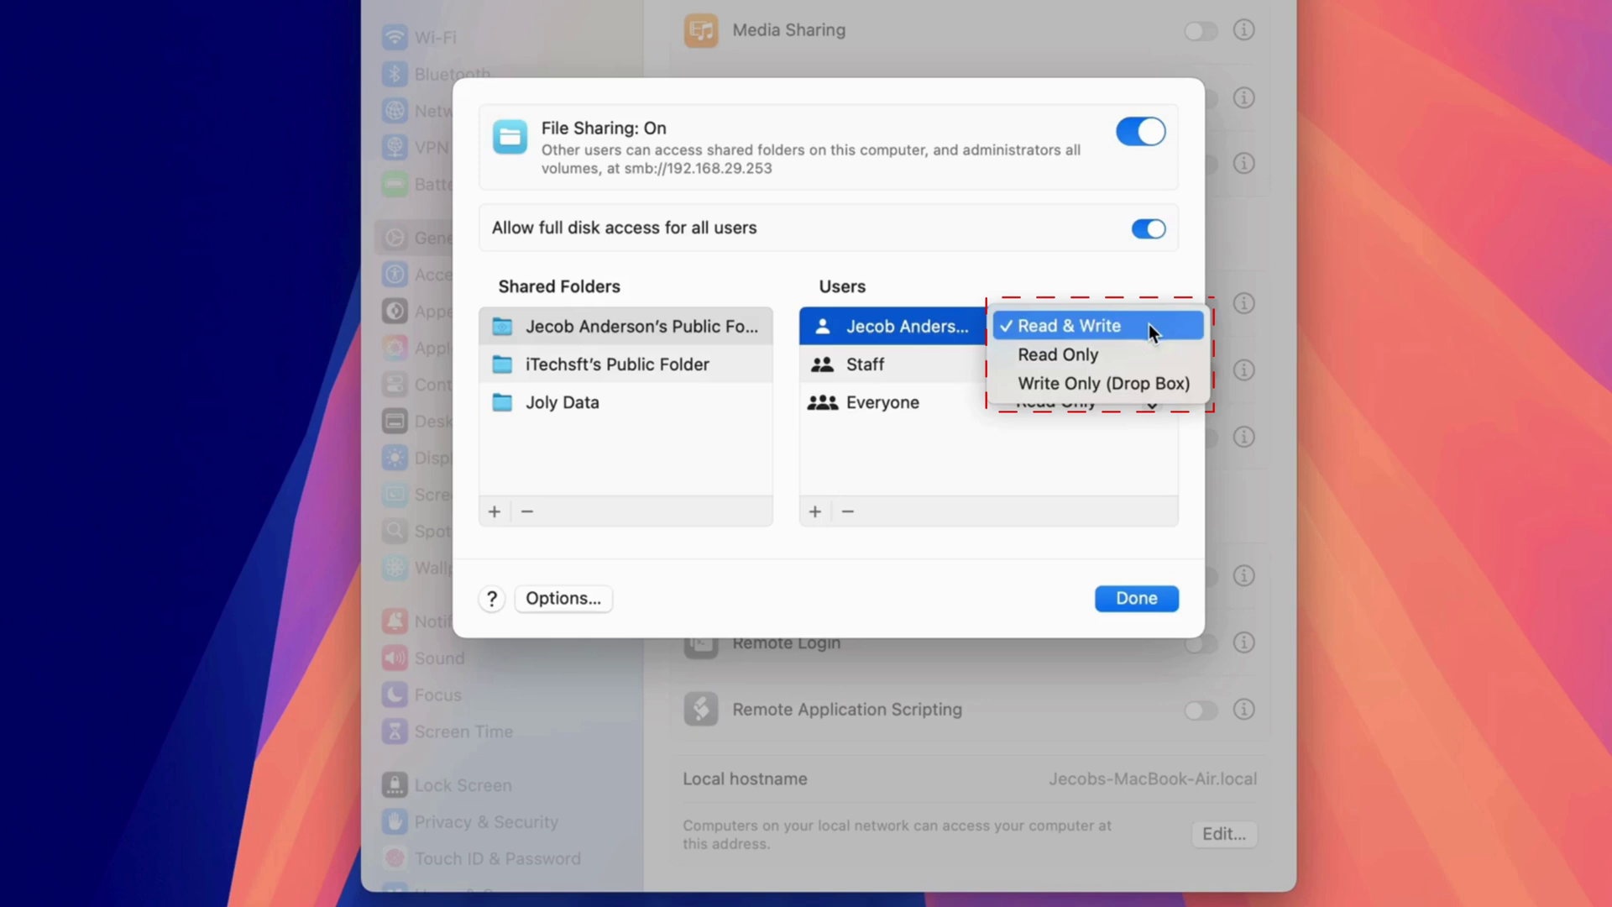
key(Escape)
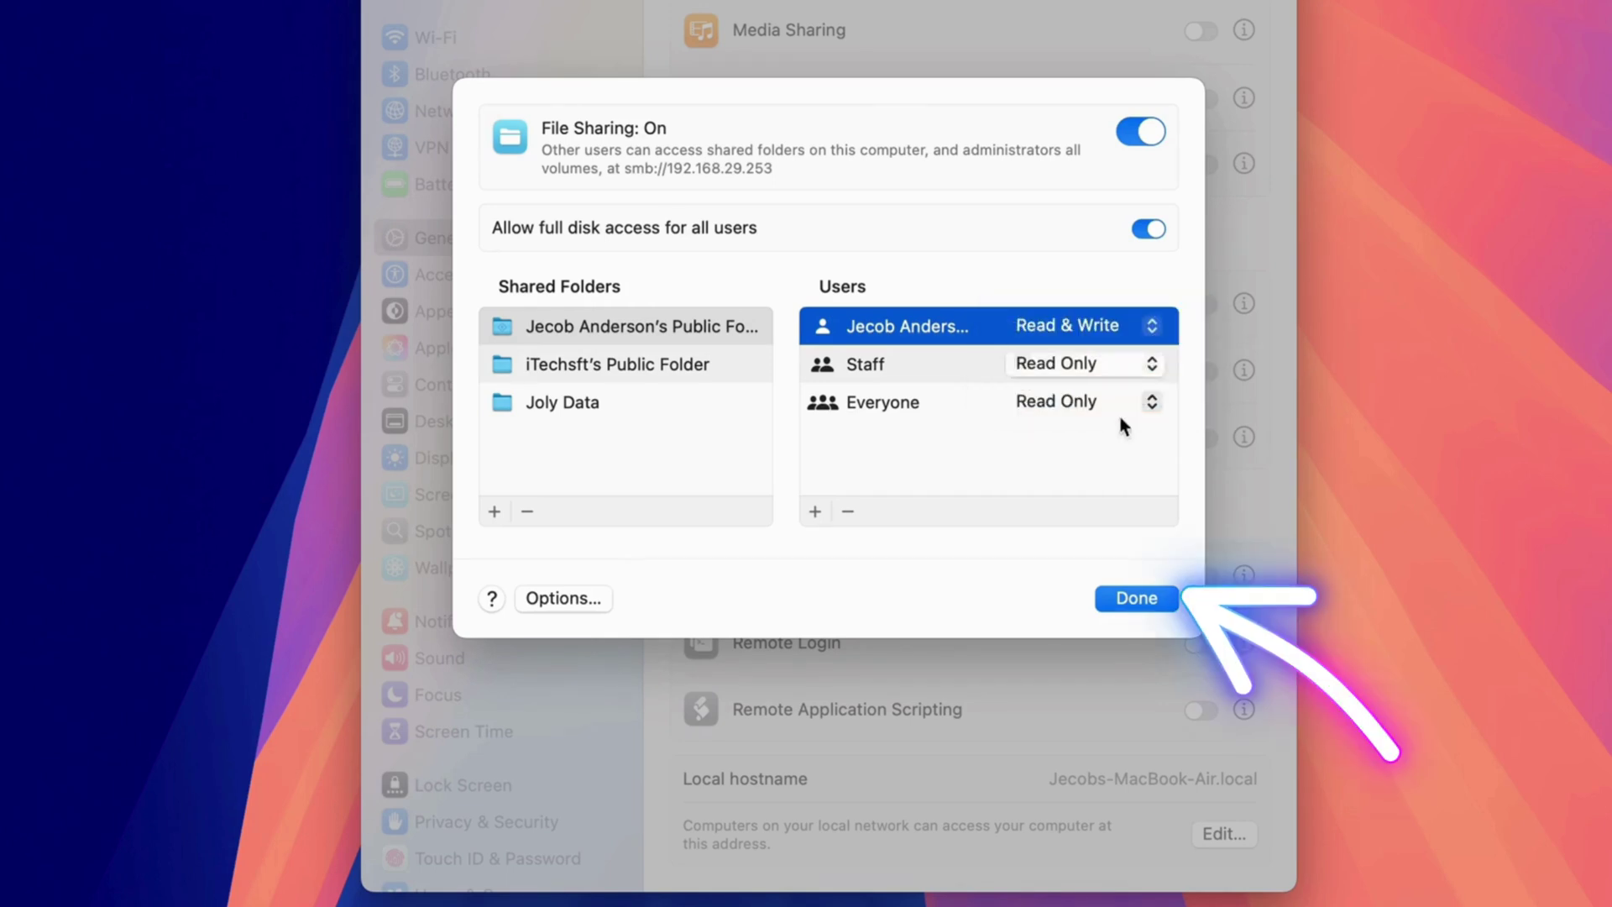
click(1136, 598)
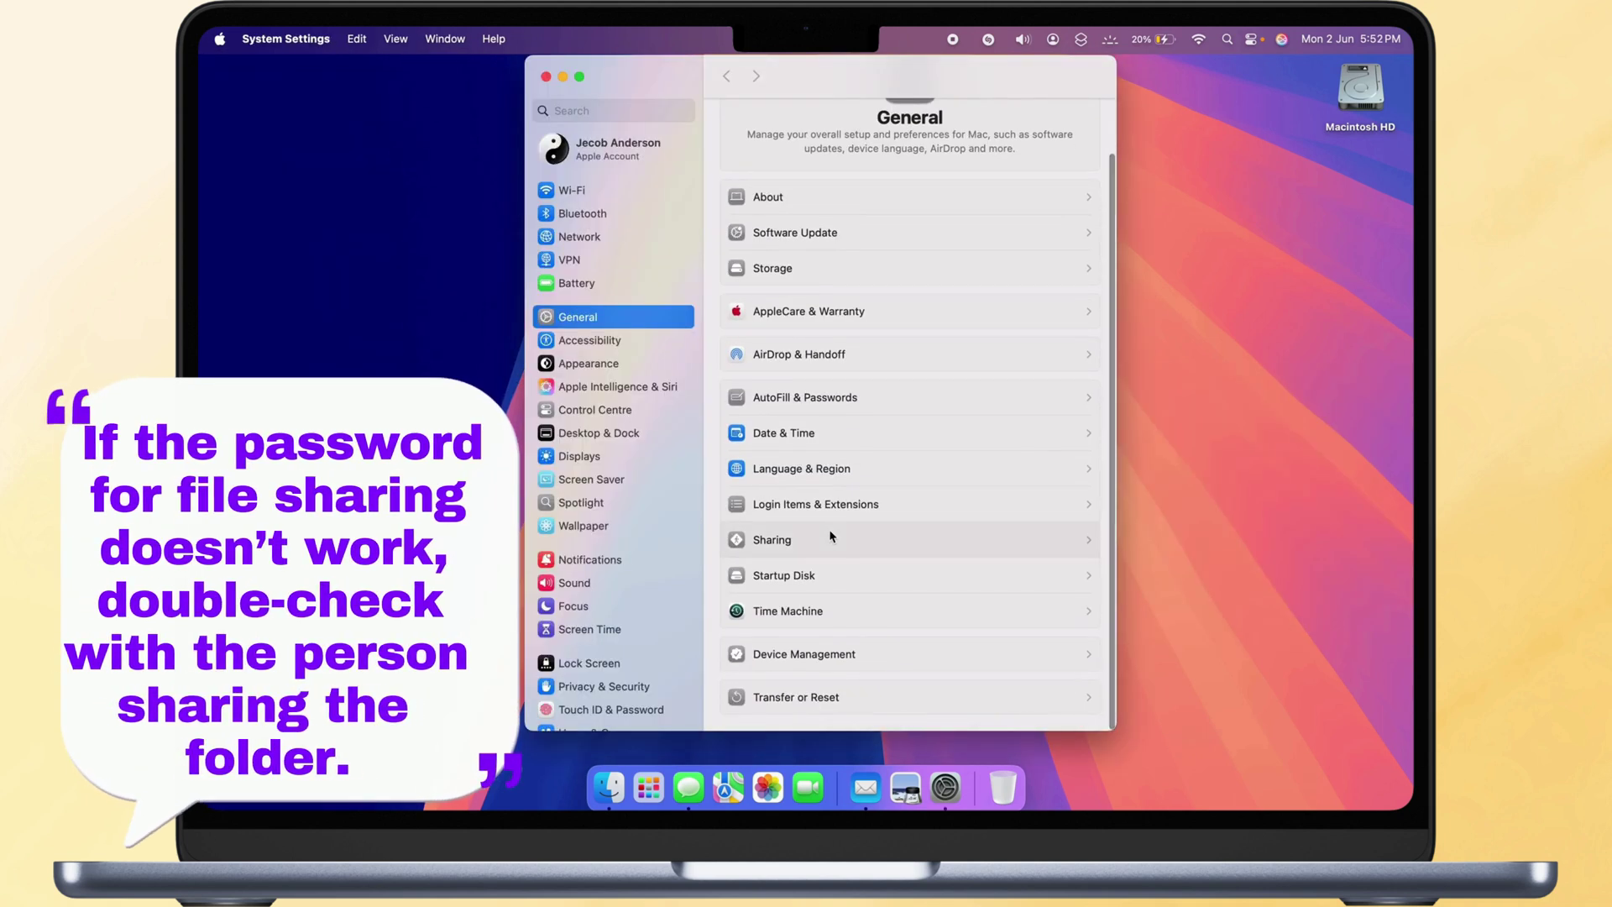
- Reopen the File Sharing details and inspect the owner, Staff and Everyone access entries
click(1083, 144)
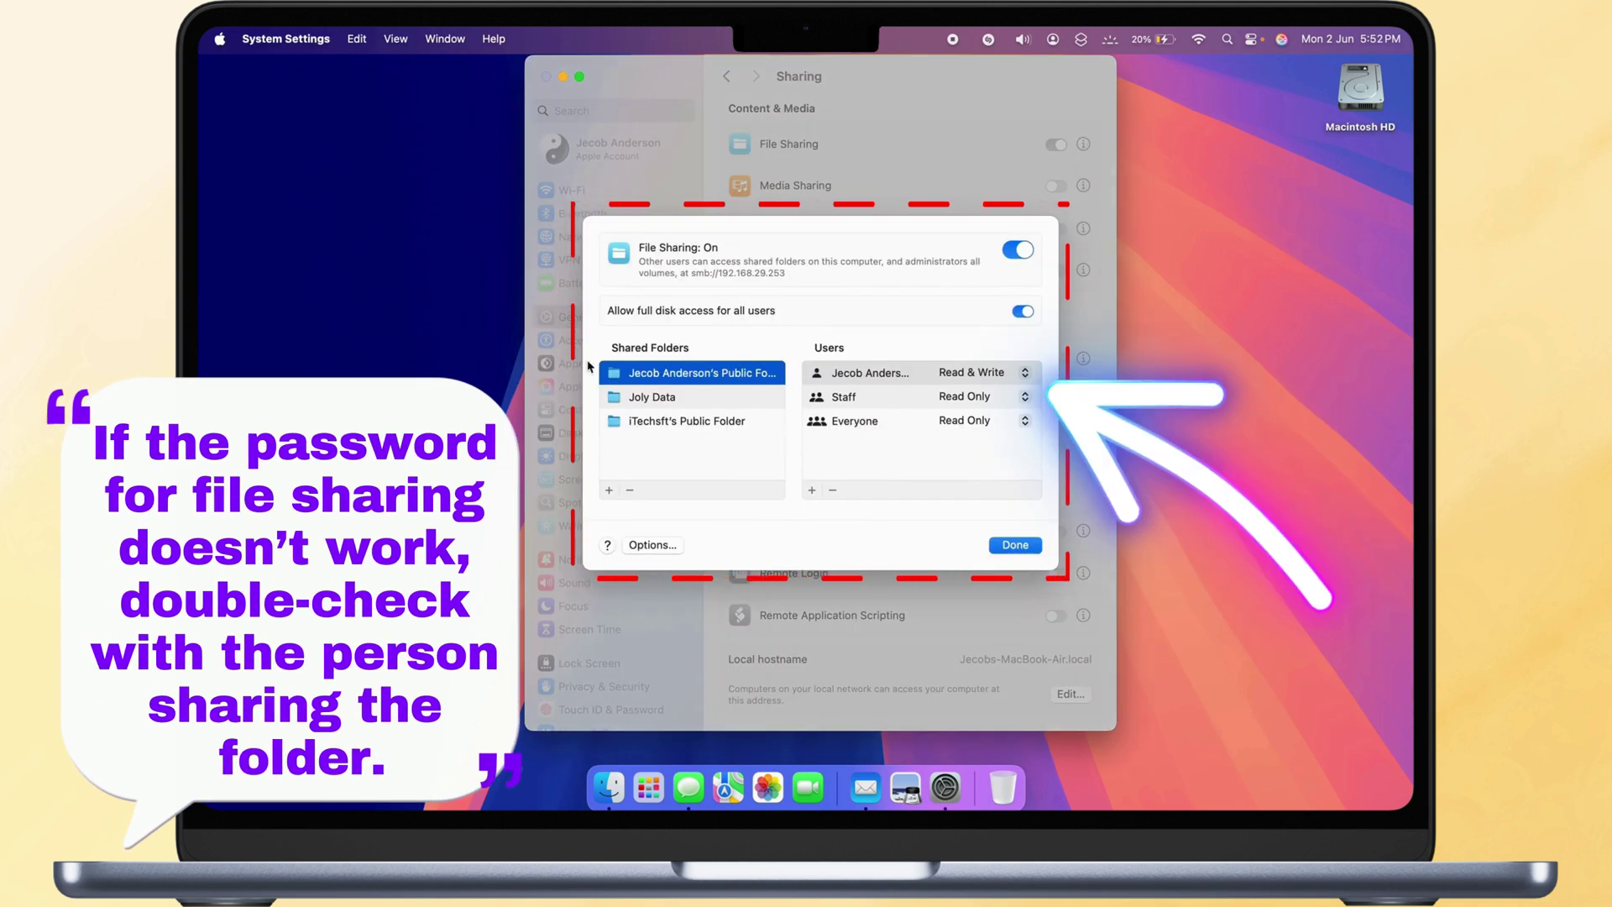
click(863, 373)
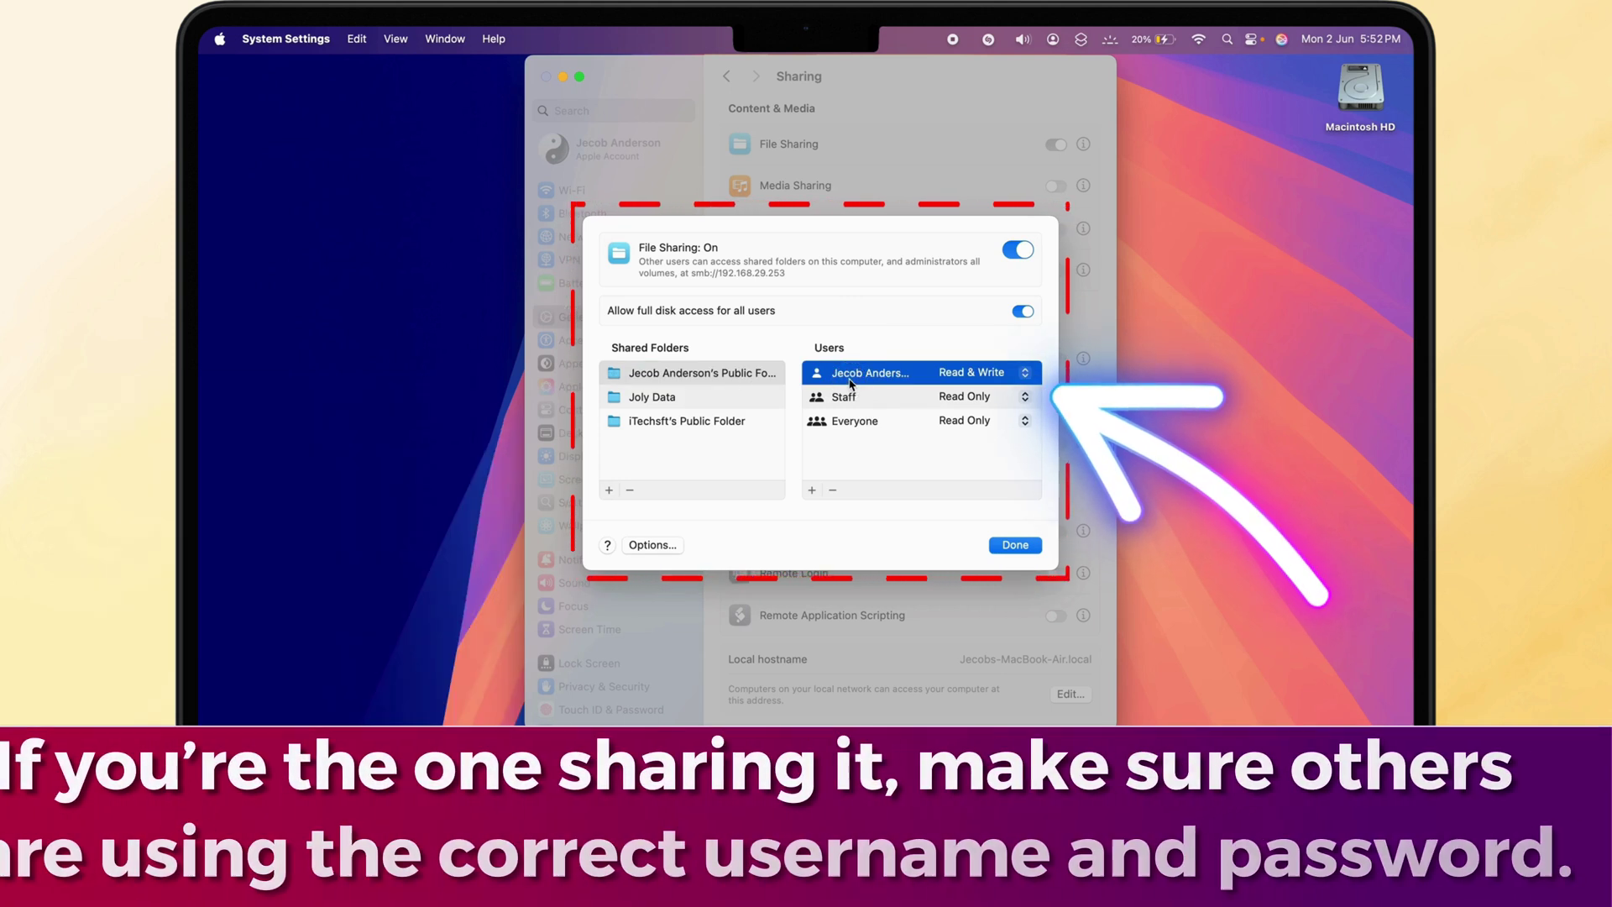
click(842, 376)
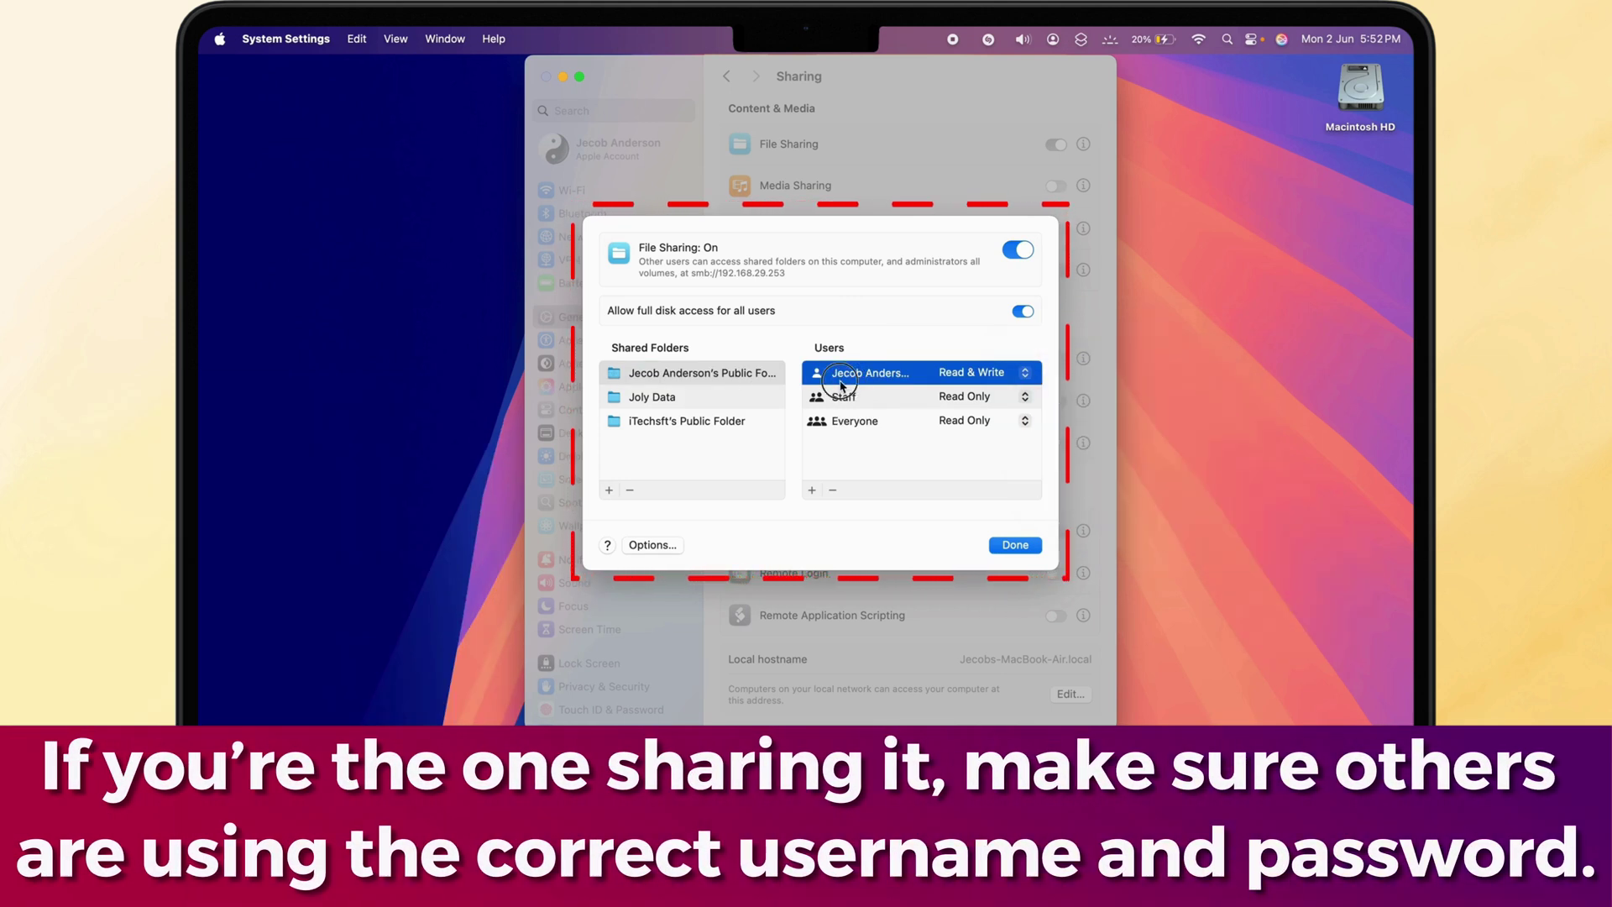
click(841, 396)
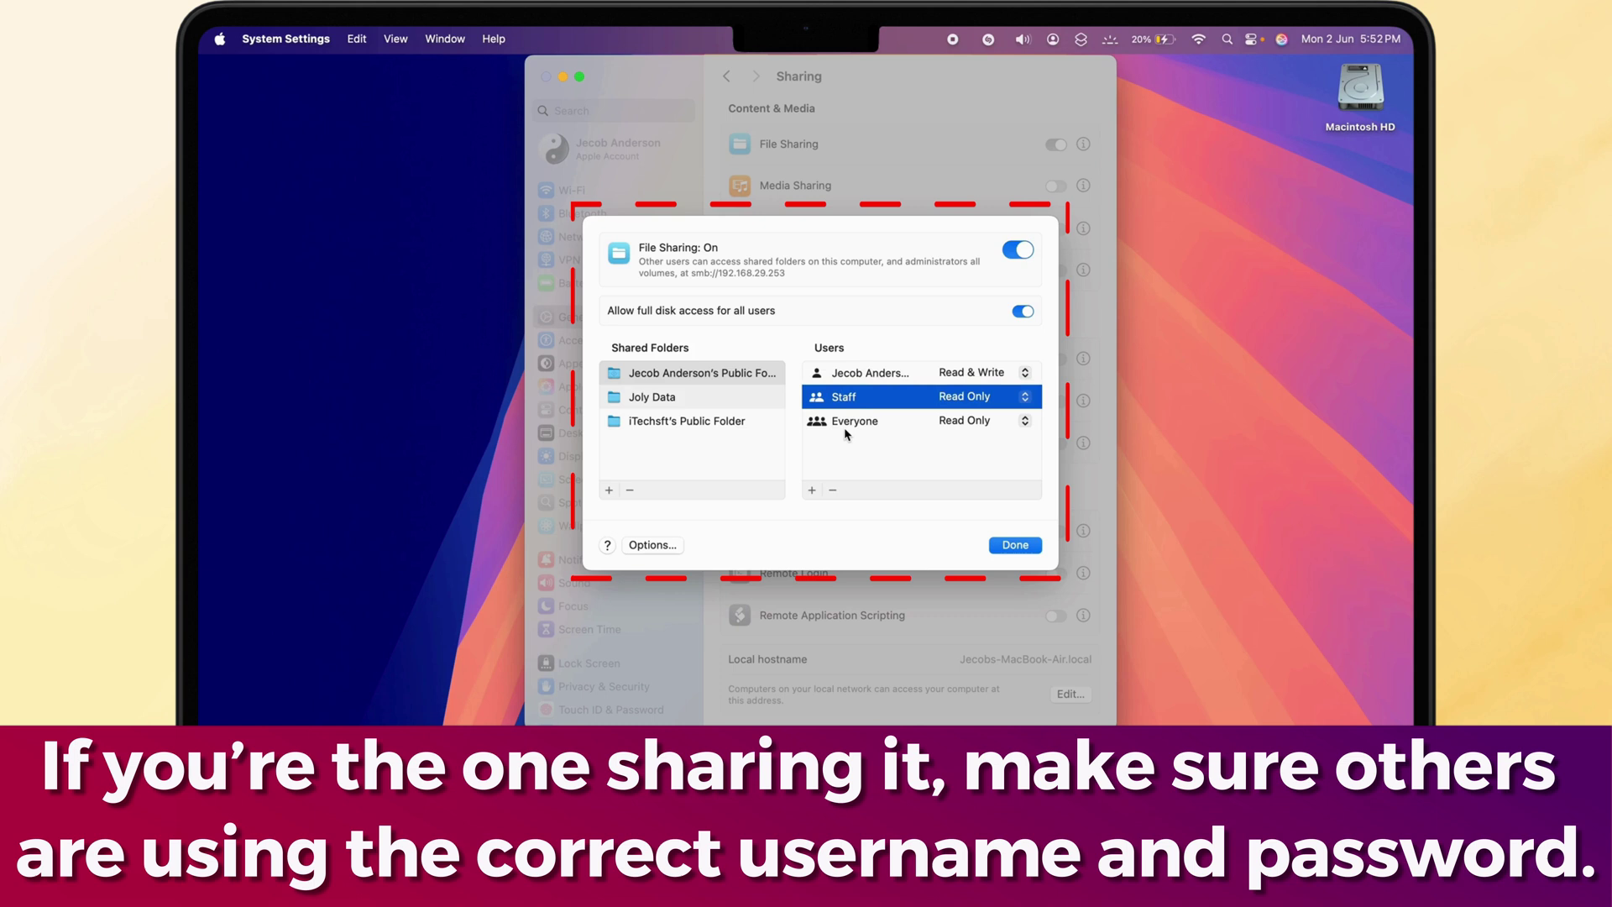
click(846, 423)
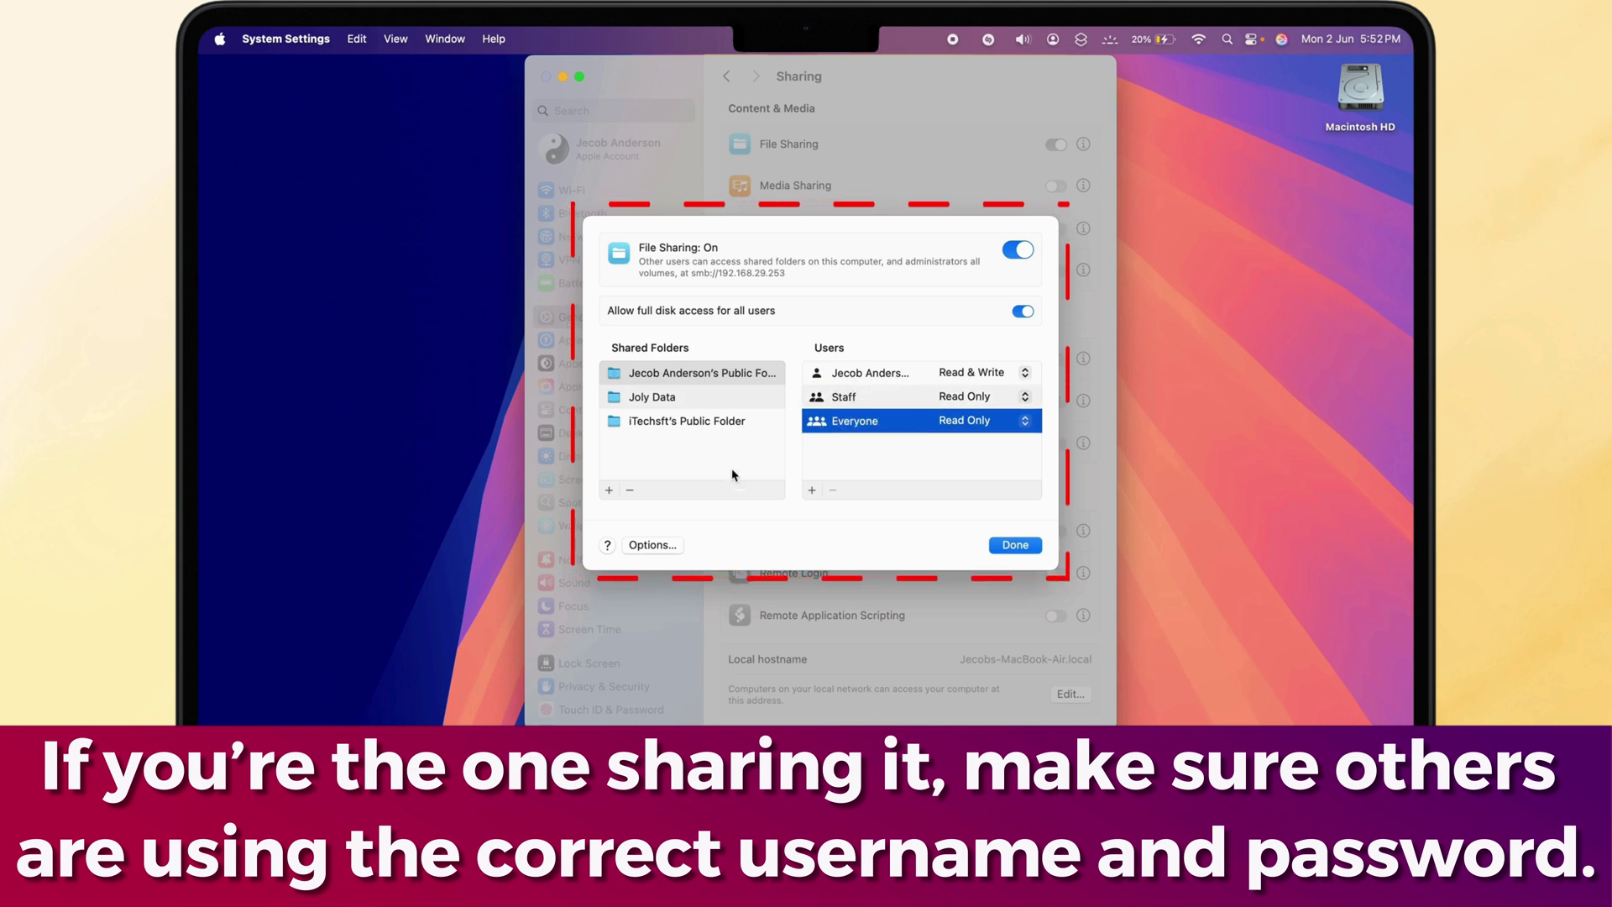
click(811, 490)
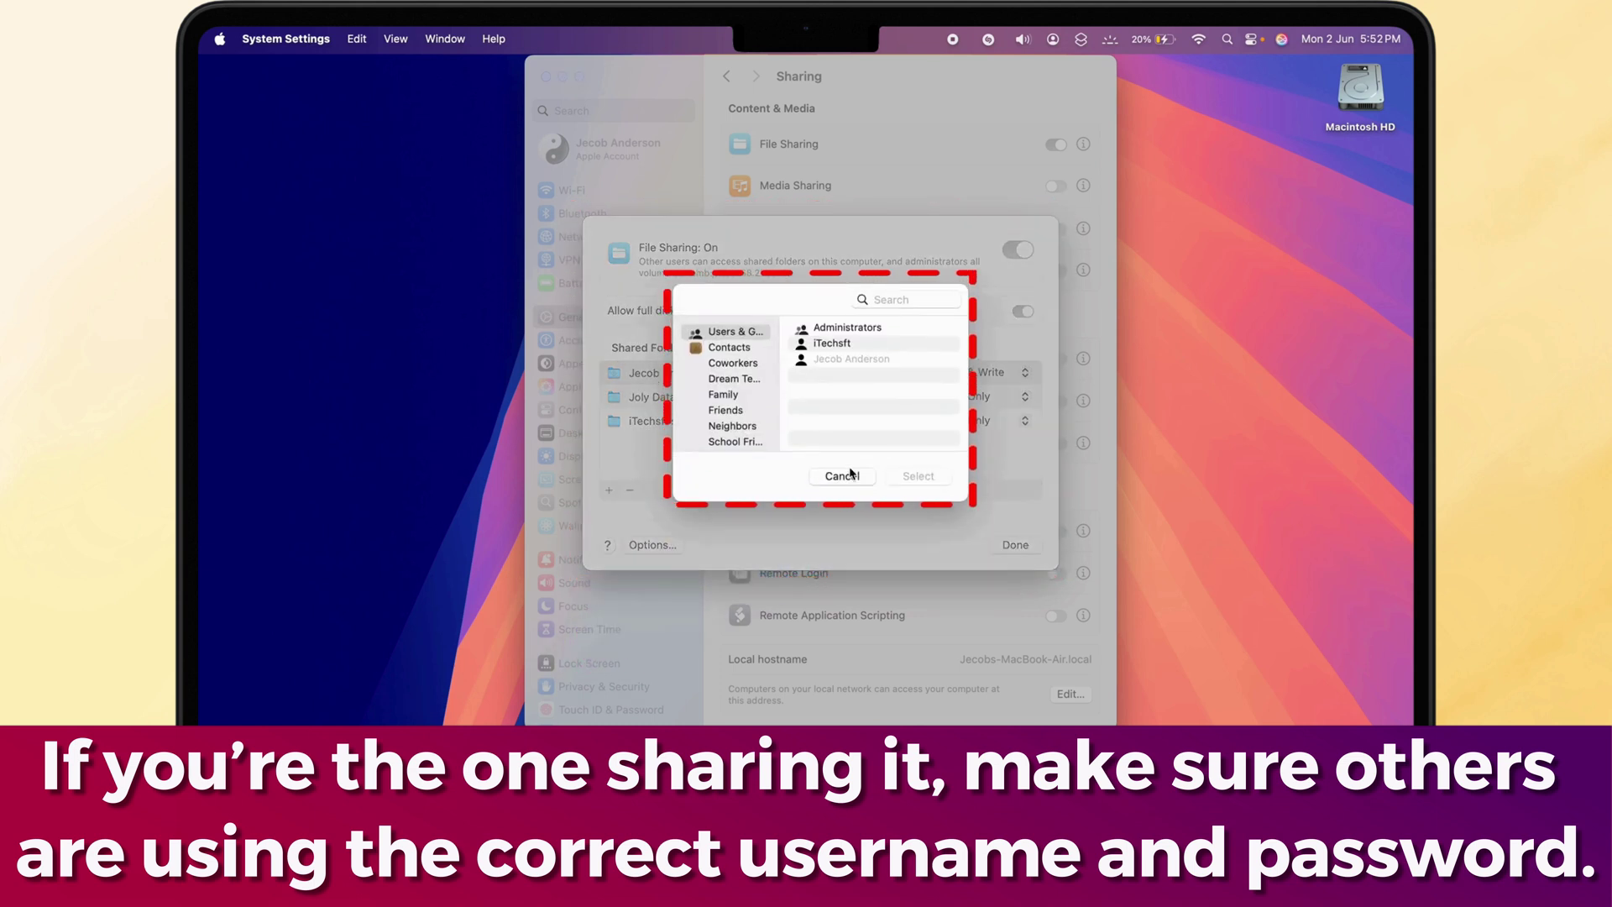
click(841, 475)
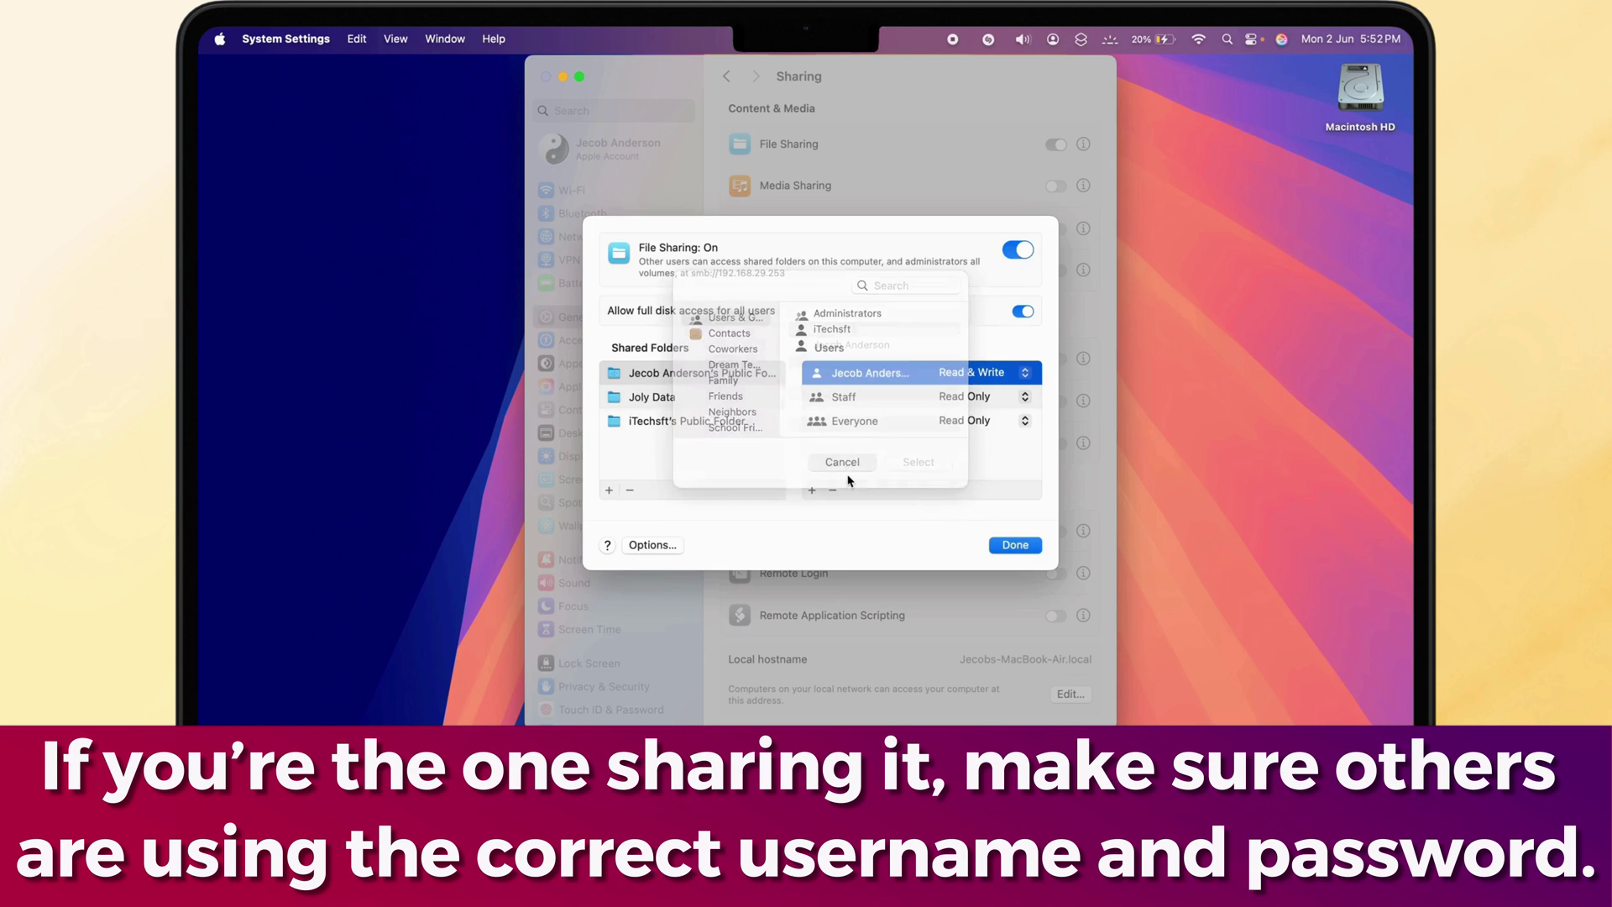
- Select Joly Data and check that Staff keeps Read Only access
click(655, 396)
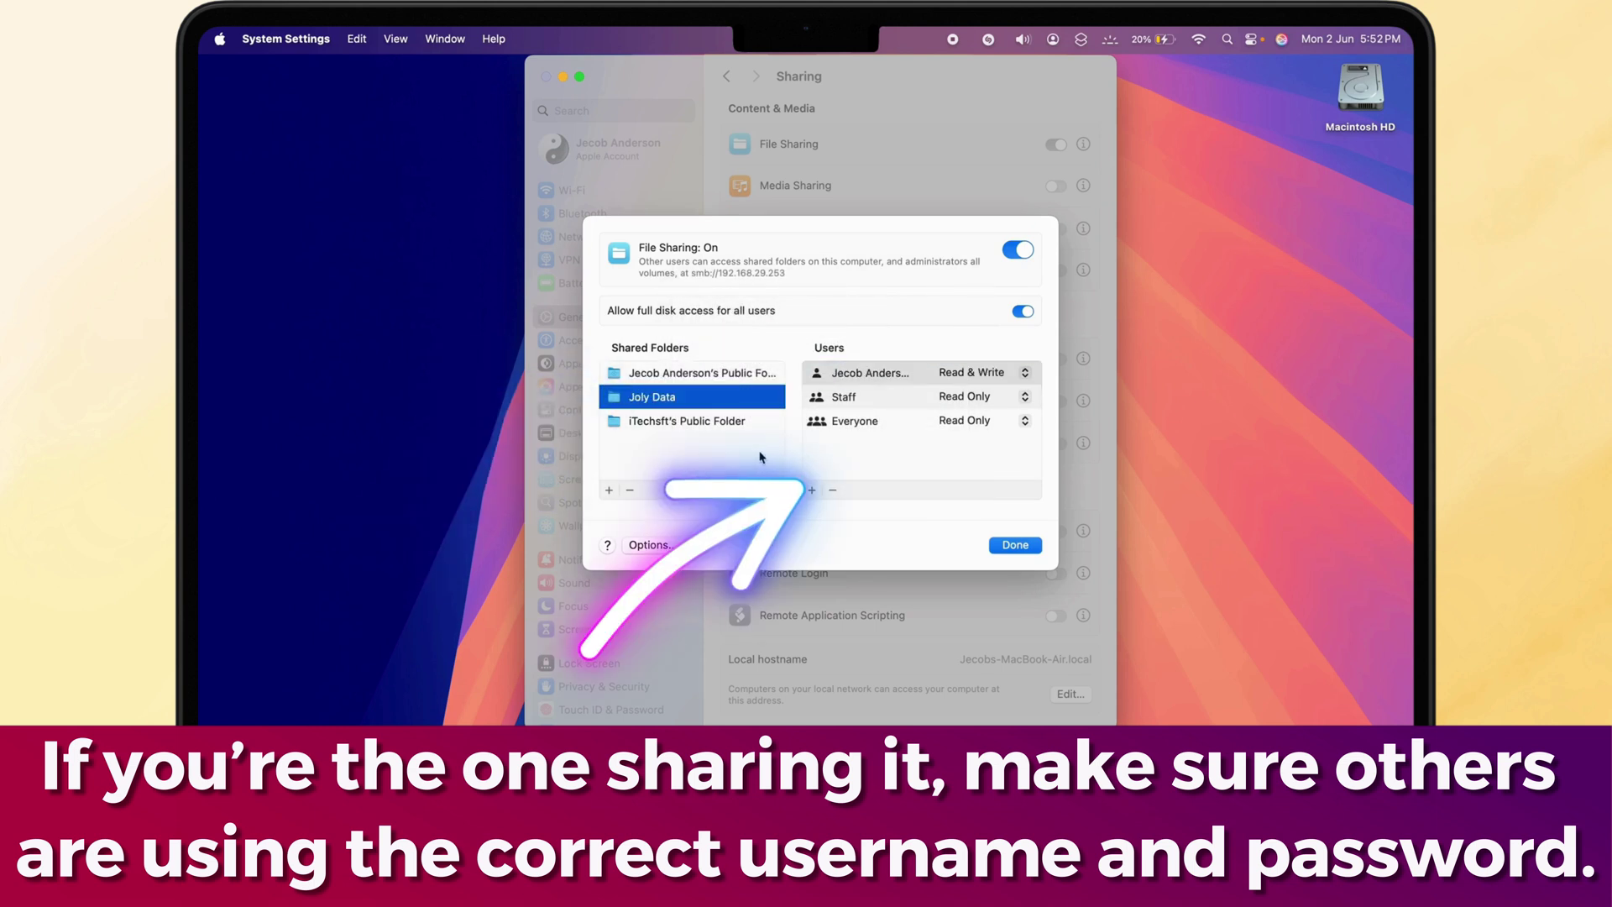
click(811, 490)
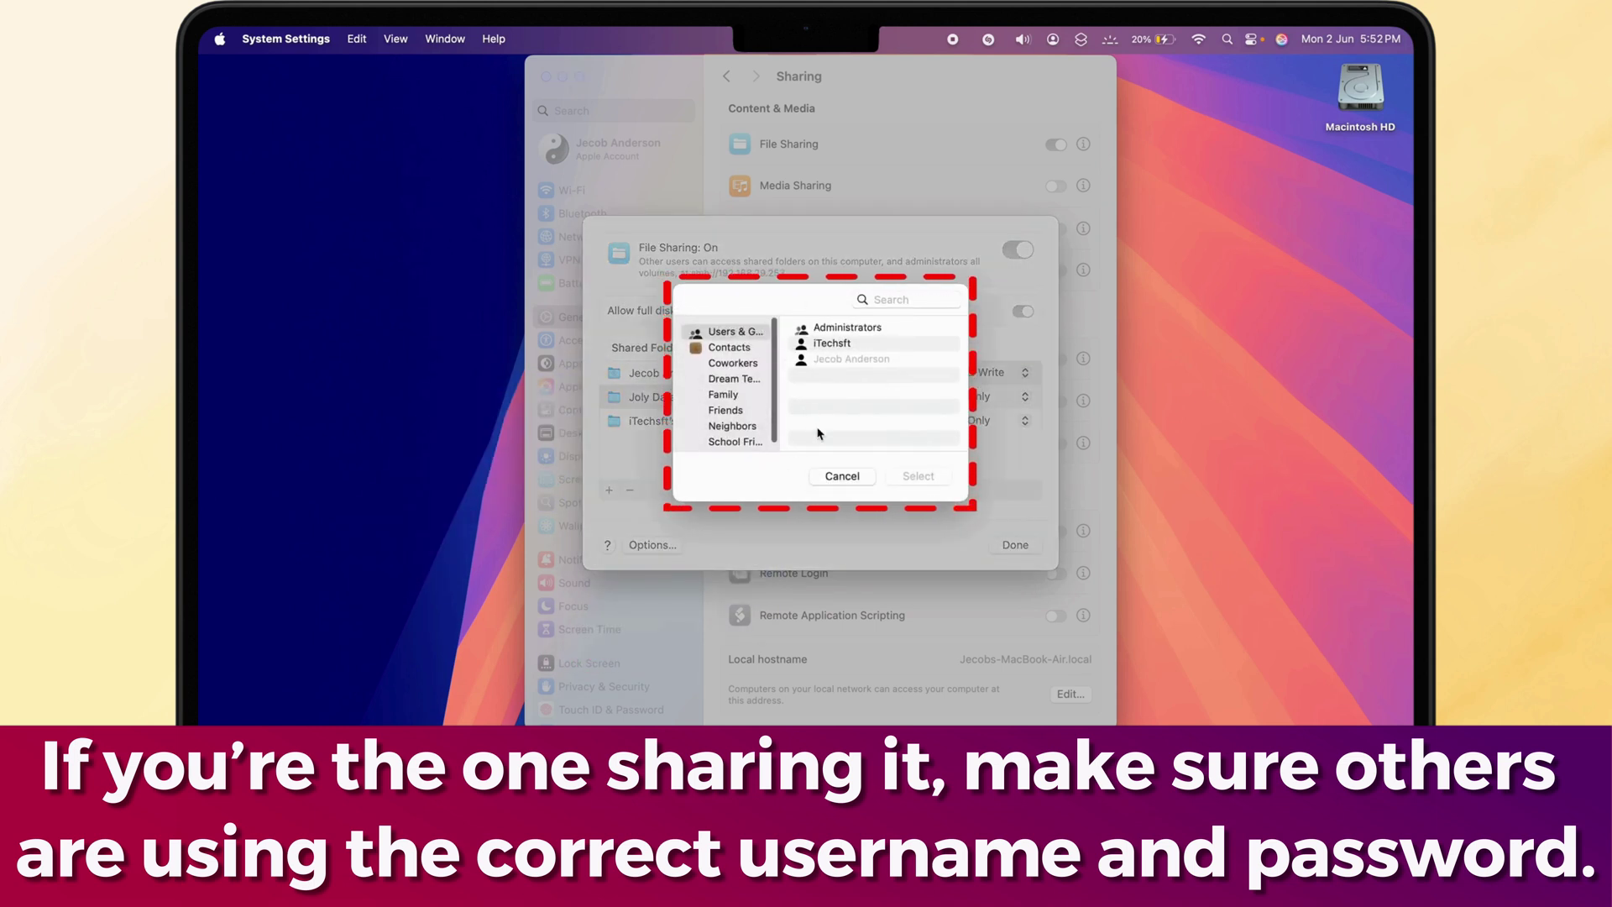
click(842, 477)
click(860, 400)
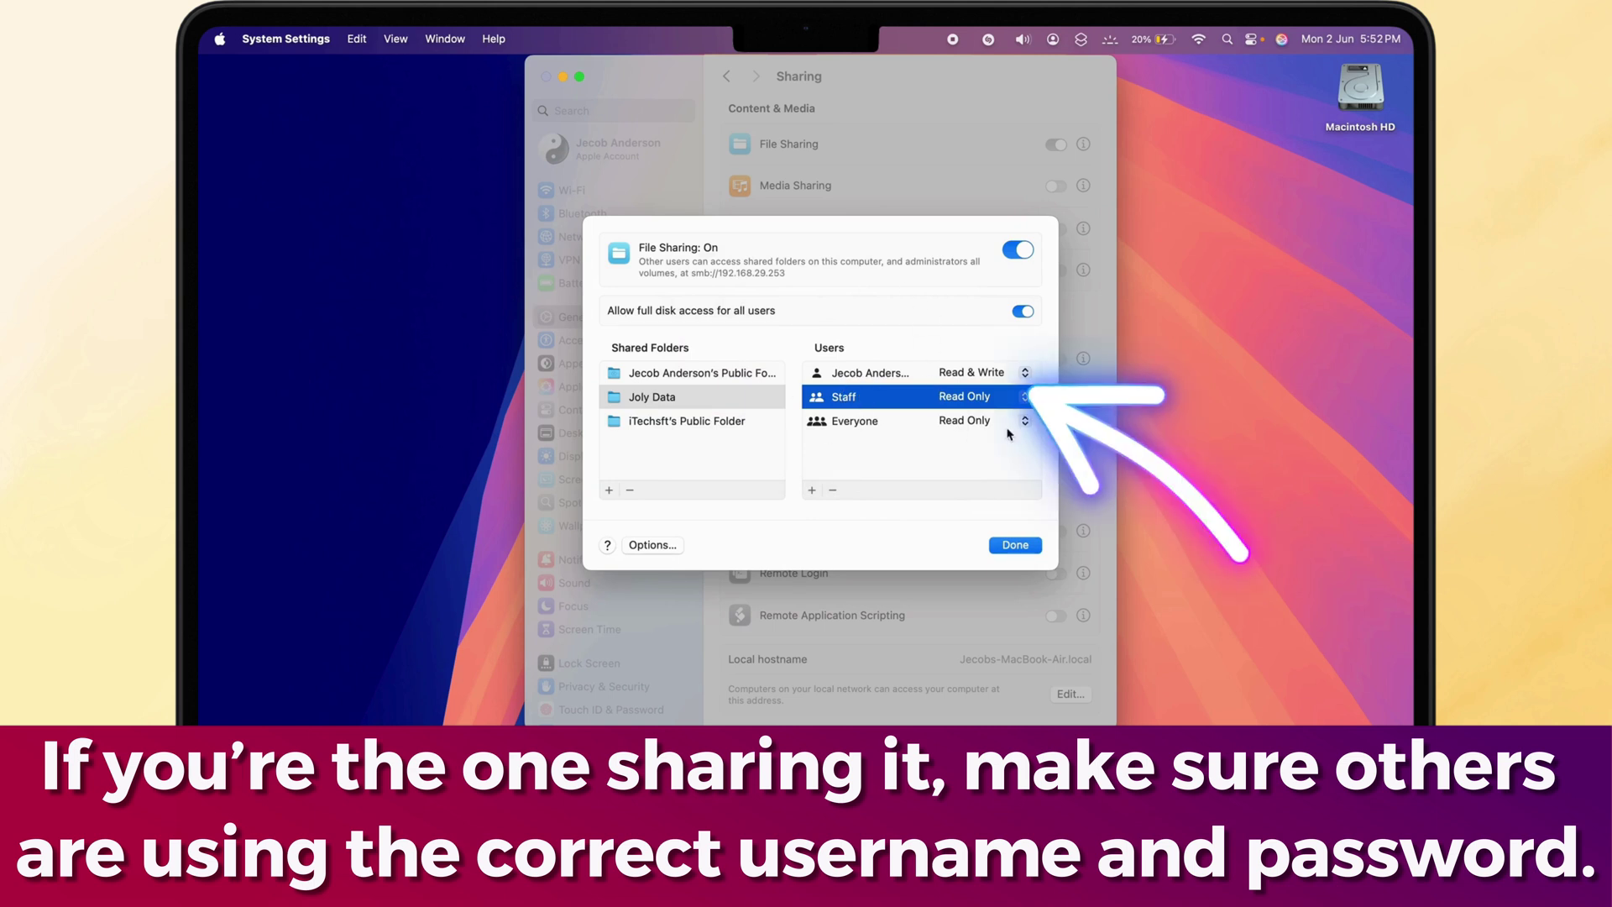
click(1026, 397)
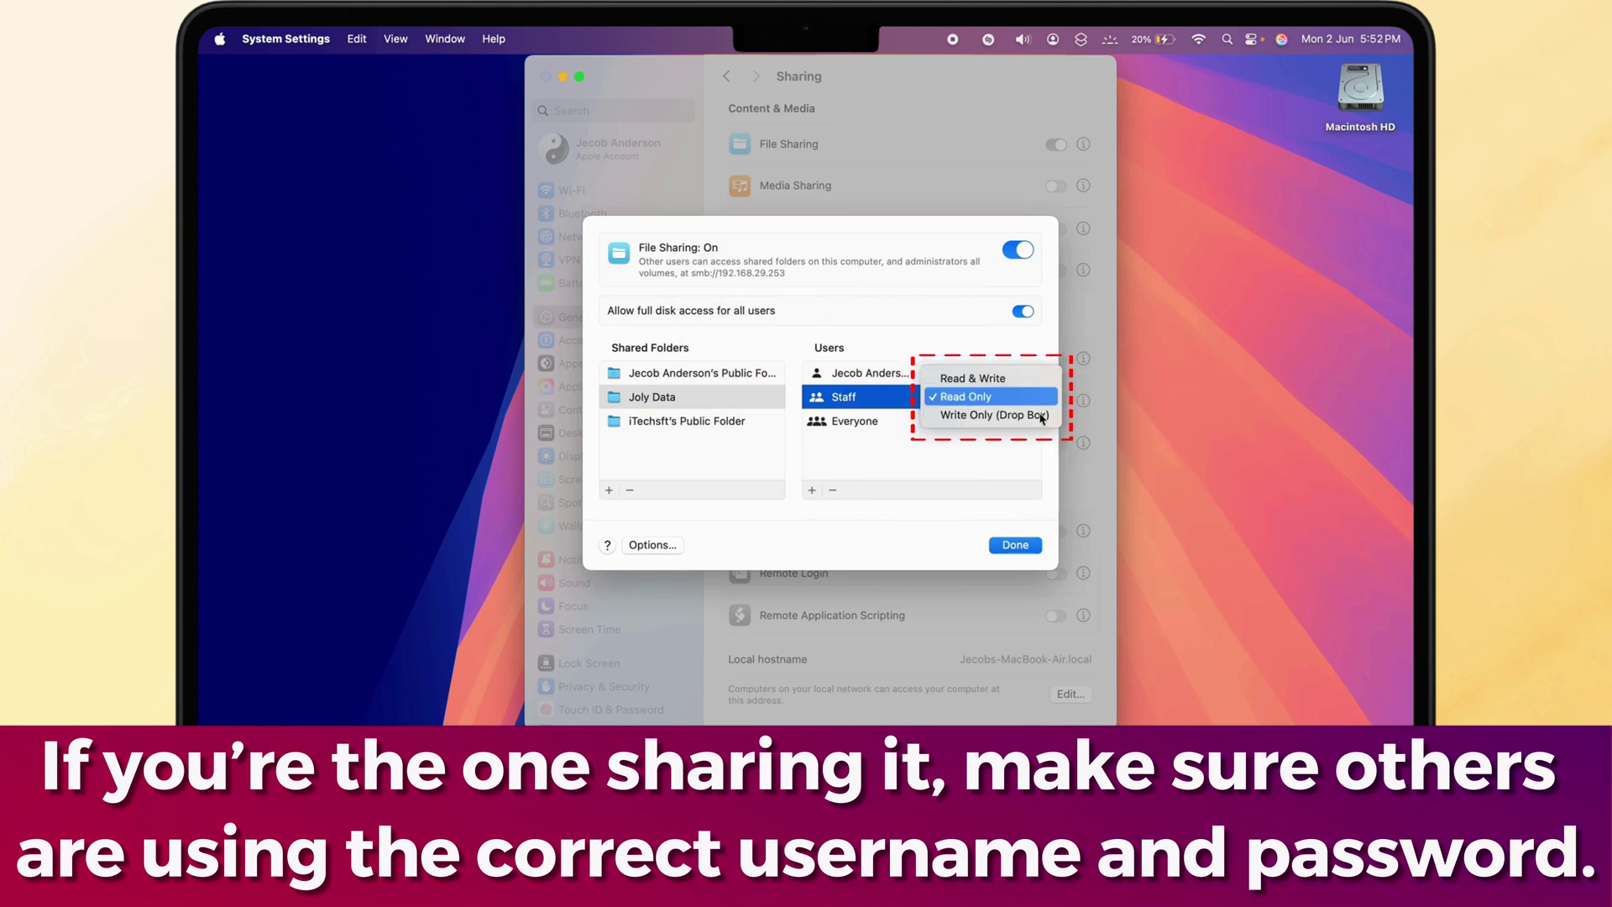
click(1026, 398)
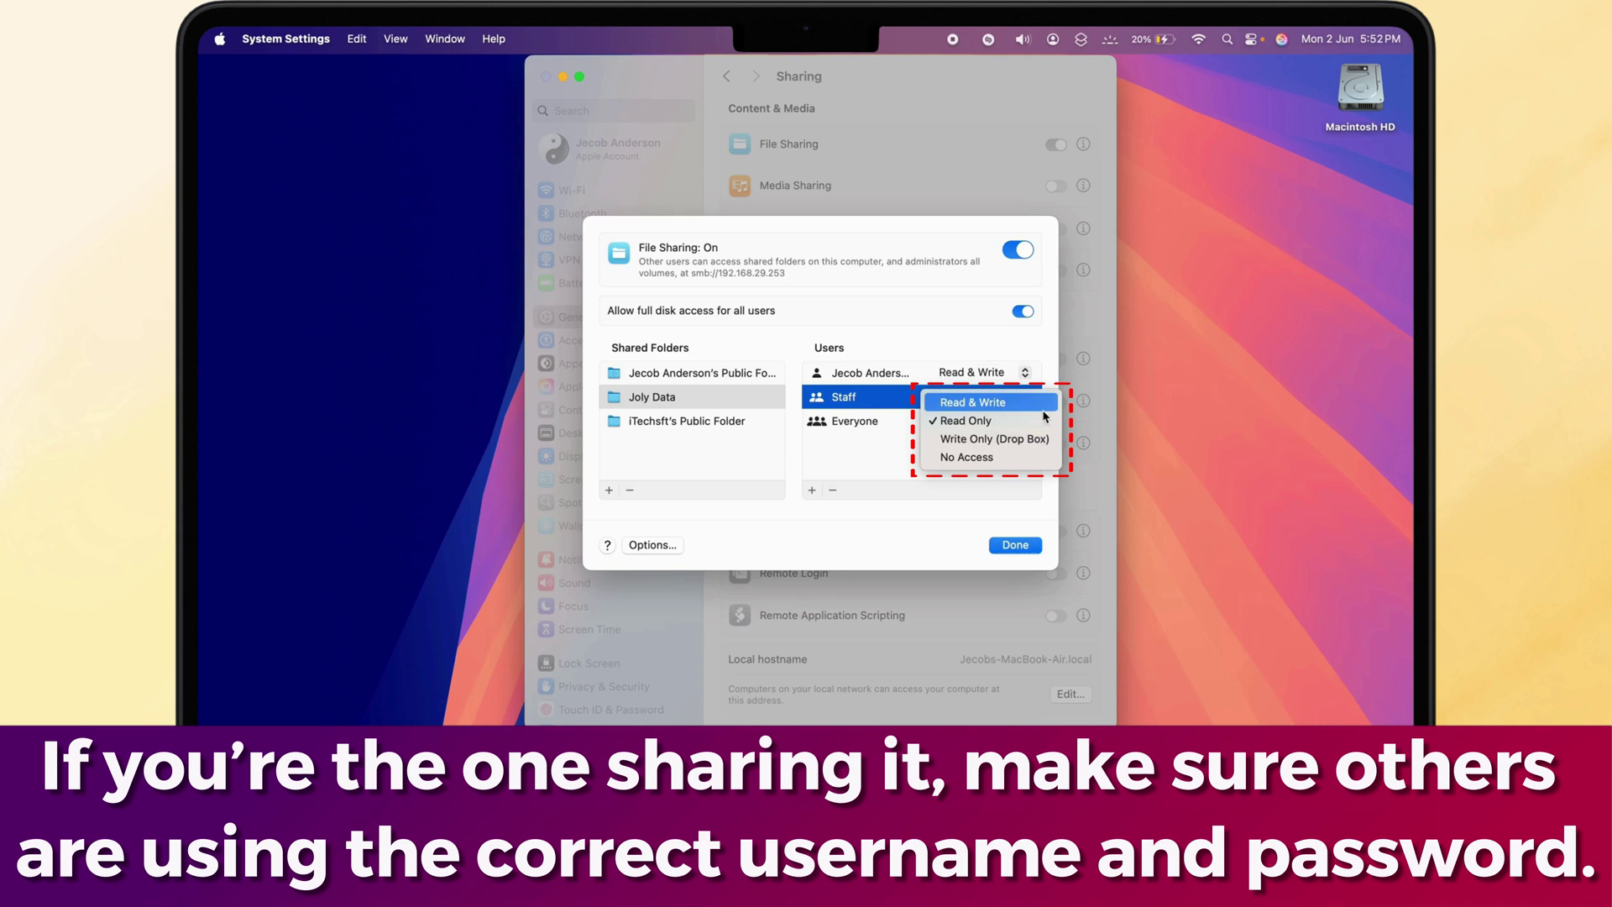
click(822, 479)
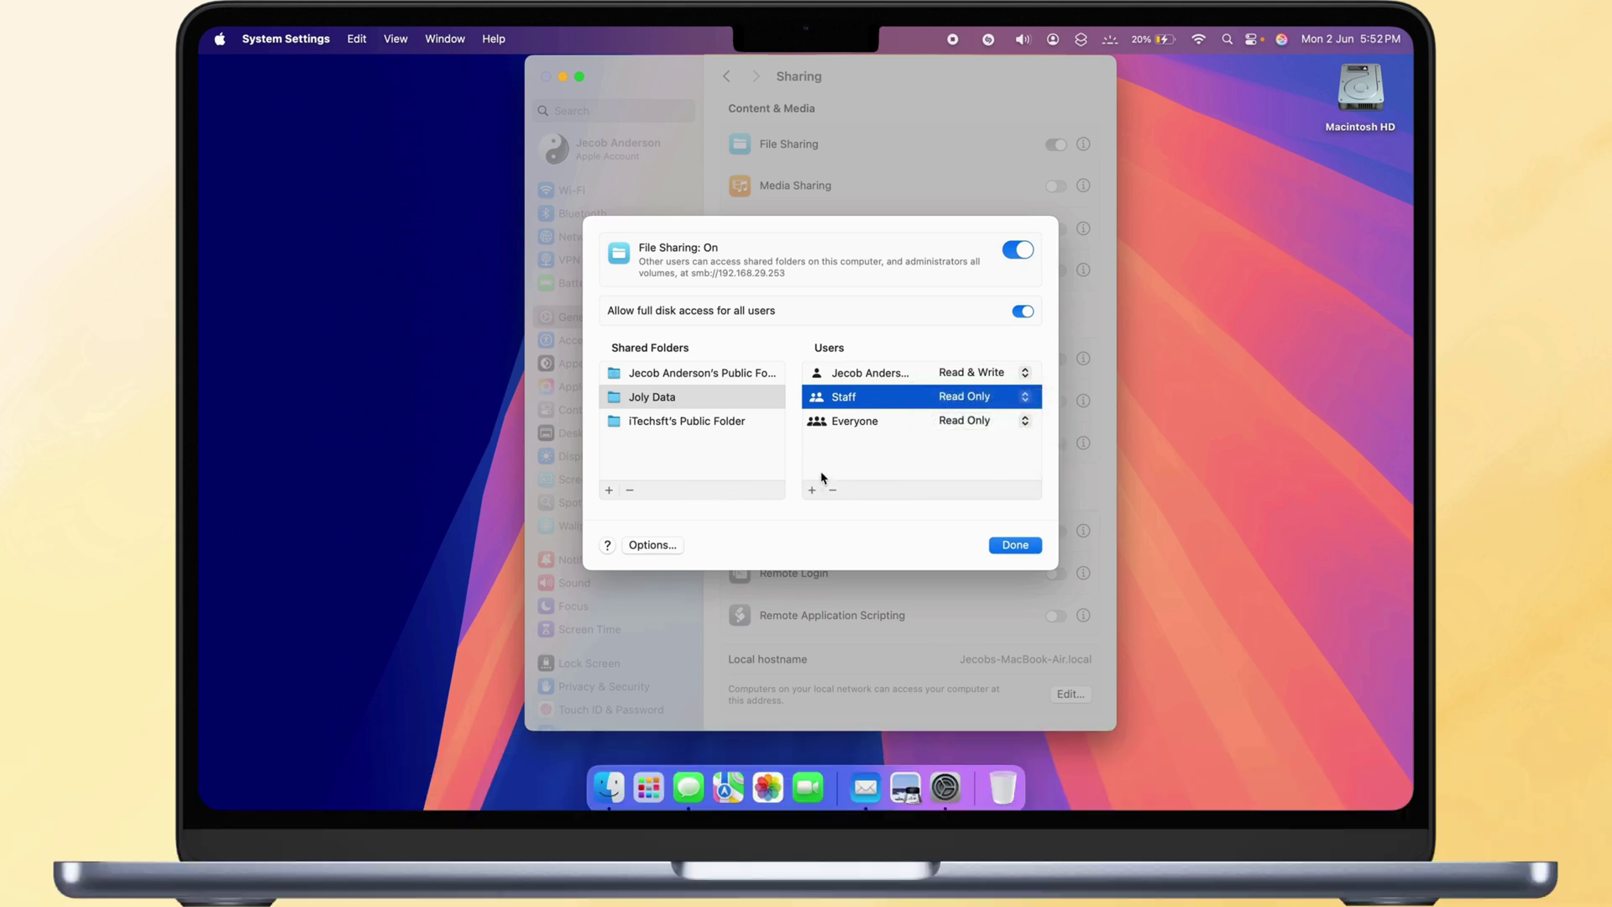
- Dismiss the File Sharing sheet with Done, then close System Settings
click(1015, 544)
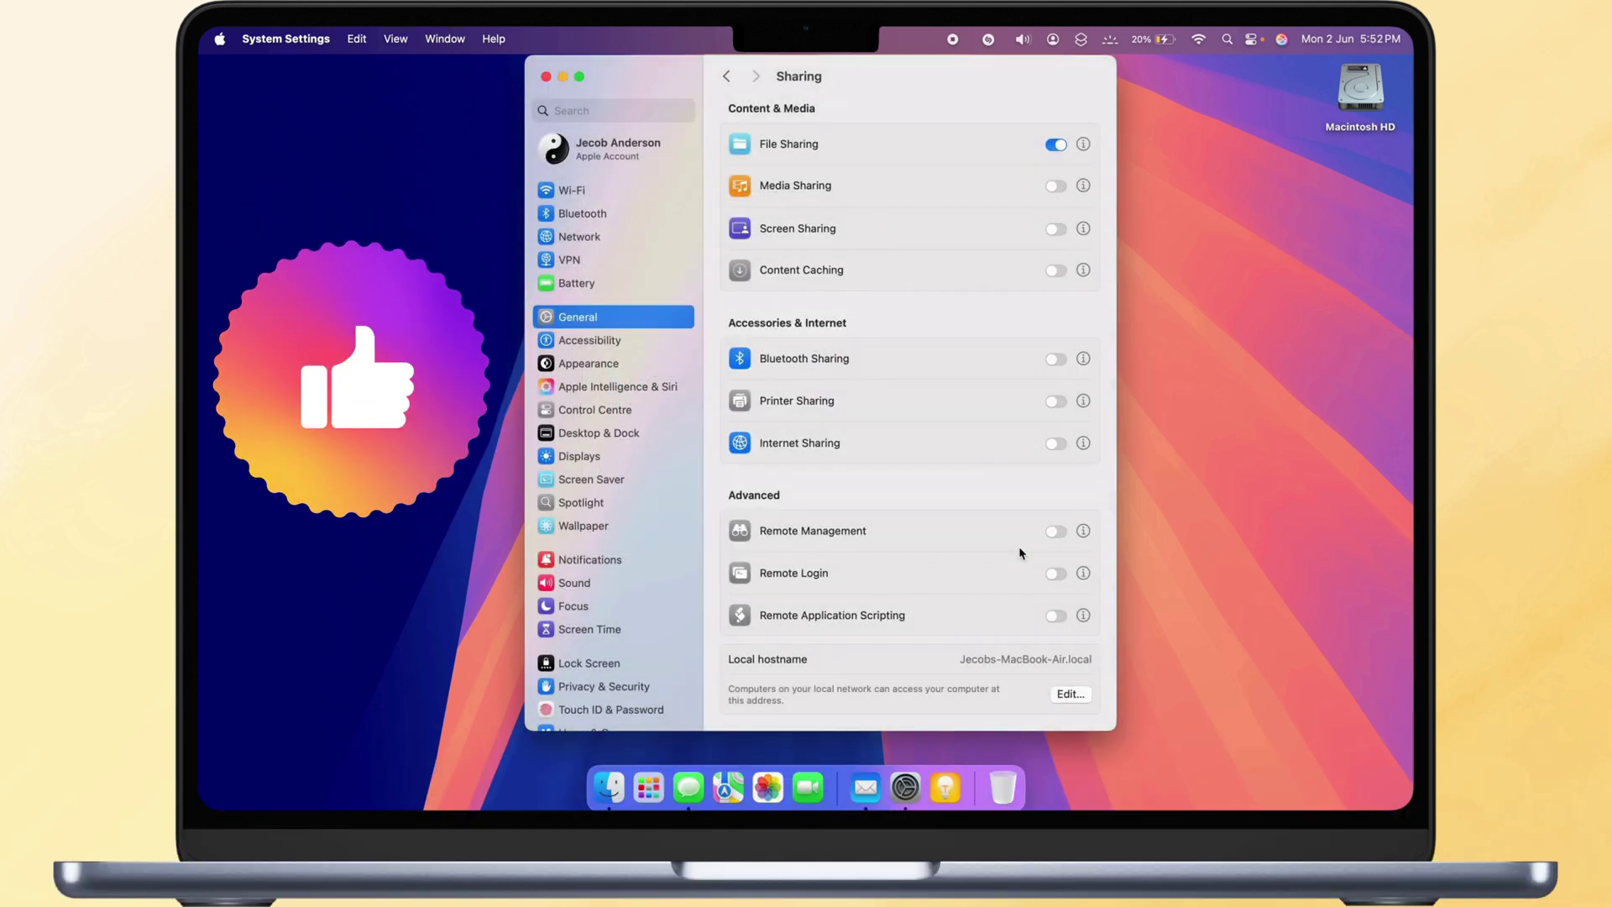
click(546, 78)
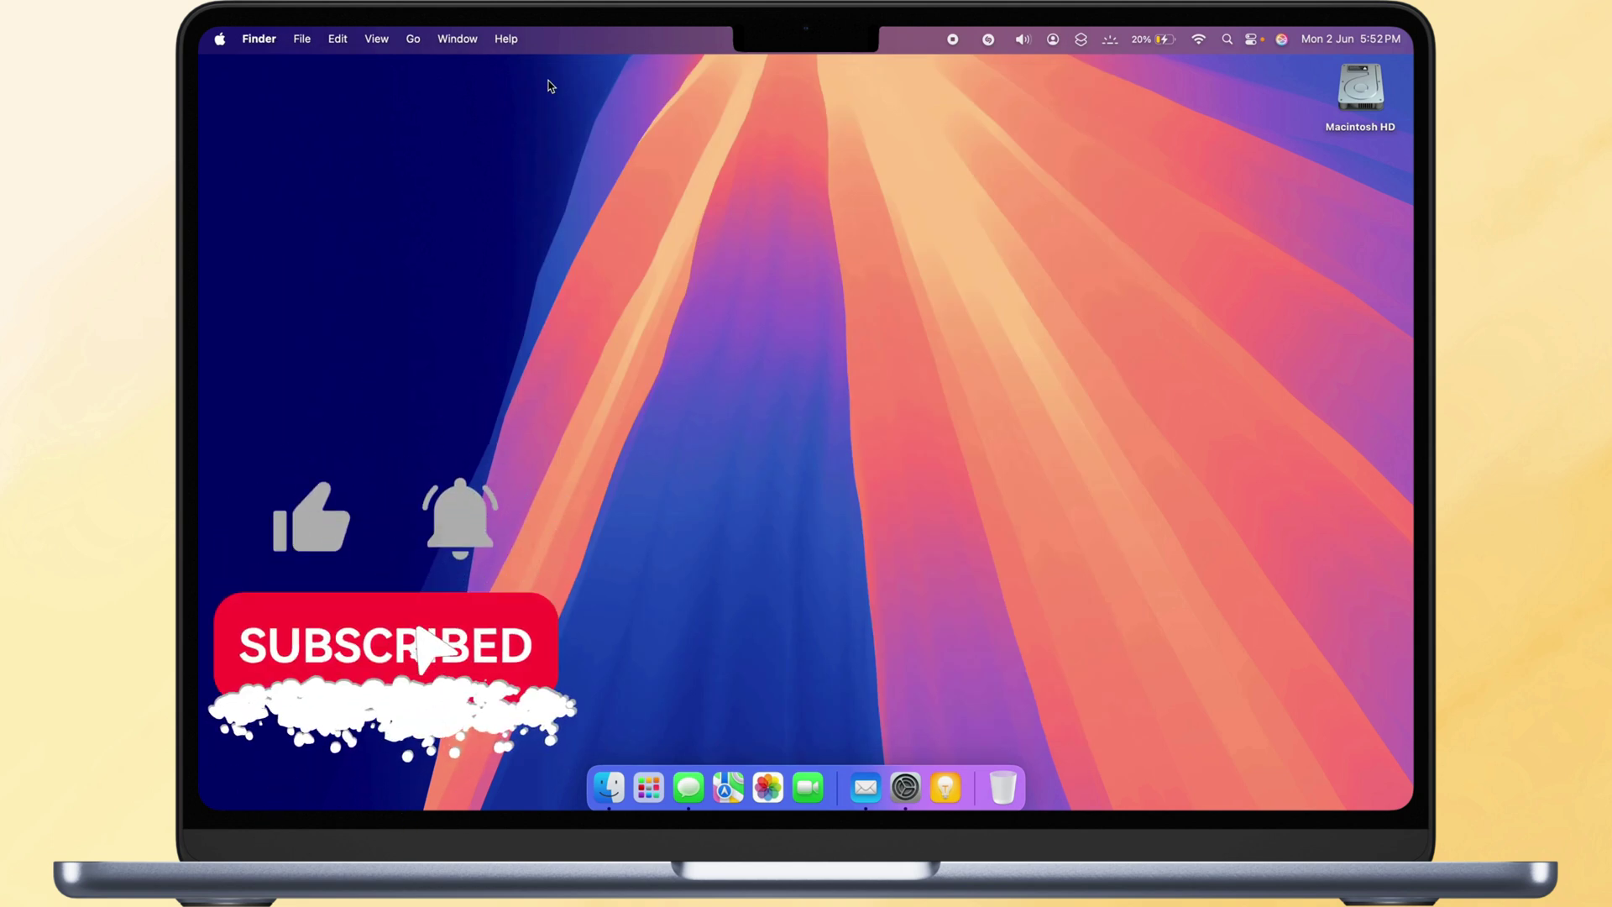